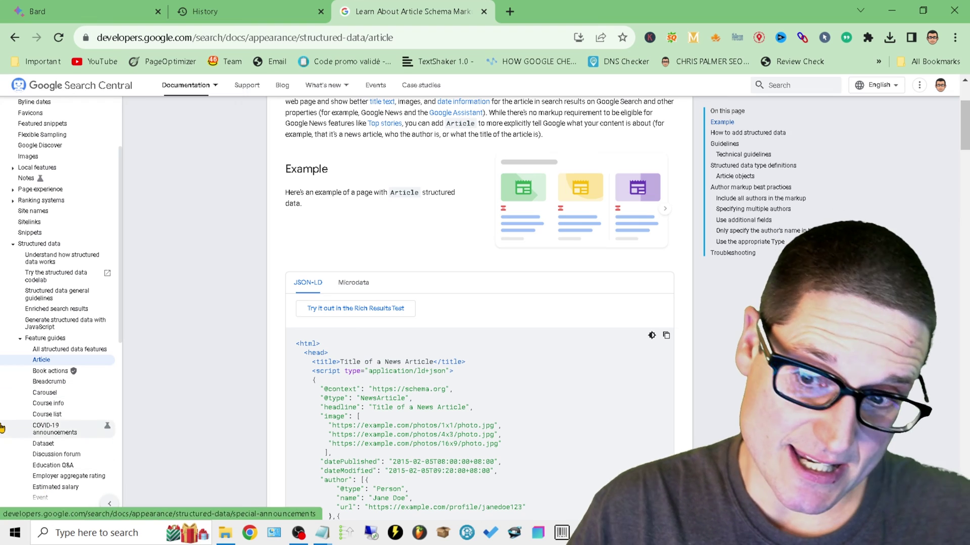
scroll(41, 394, "down", 2)
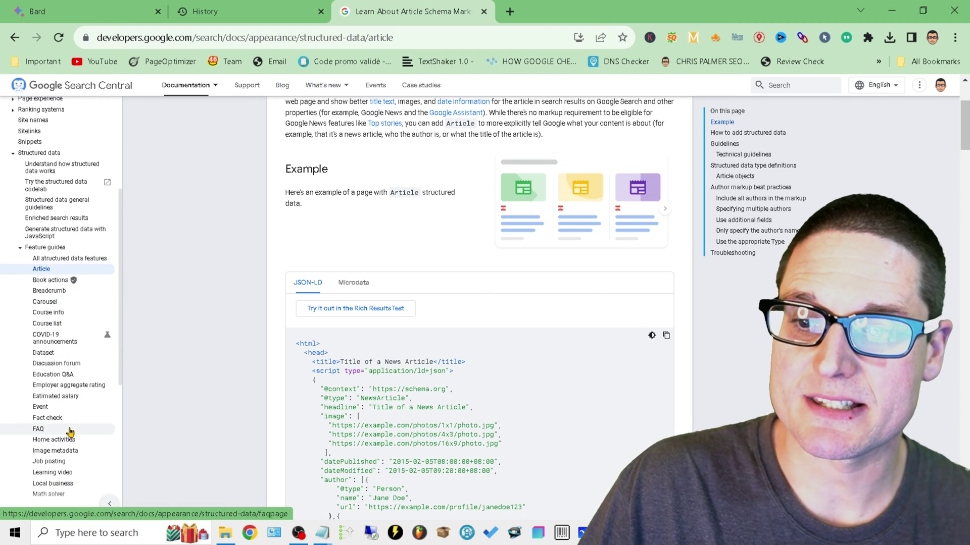
scroll(45, 428, "down", 3)
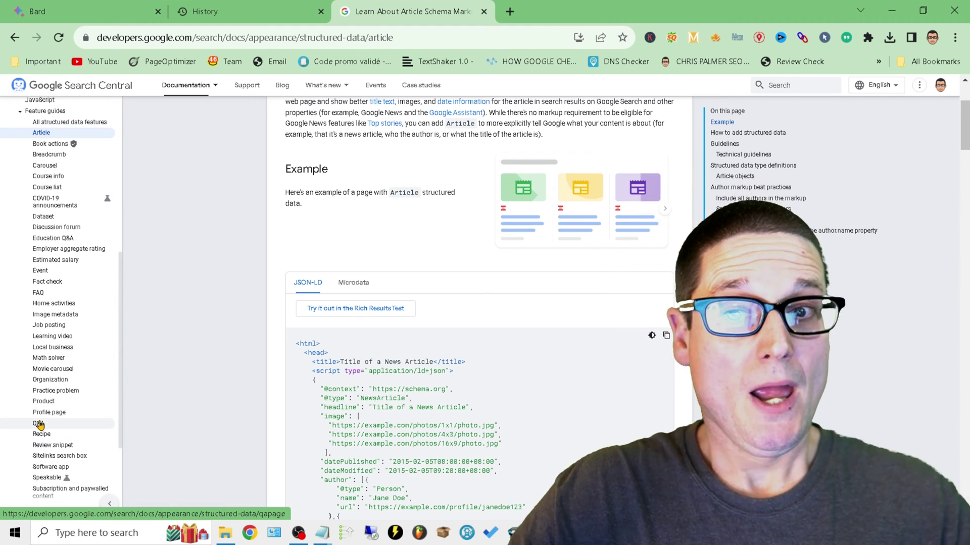
In a new tab, search the web for schema.org and open its homepage.
left_click(510, 11)
type("schema.or")
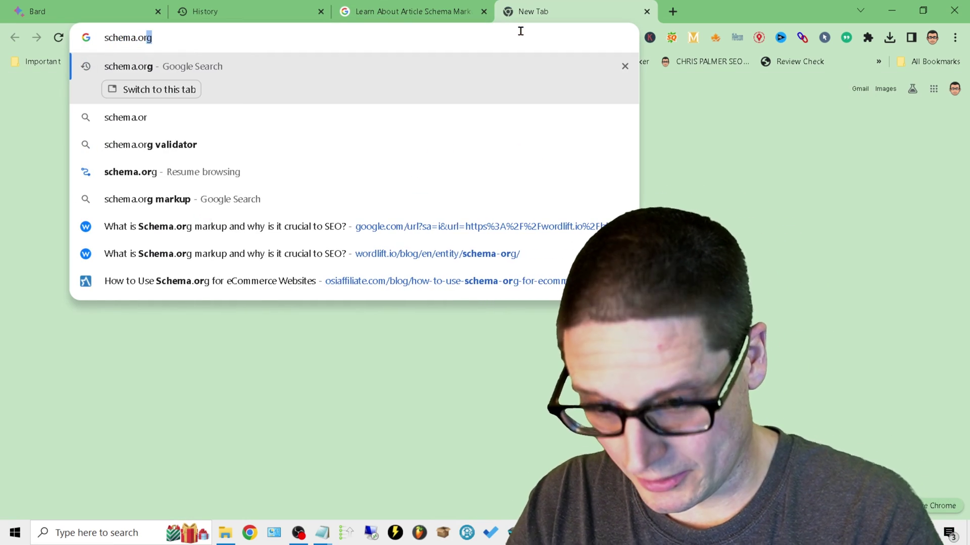
key("Return")
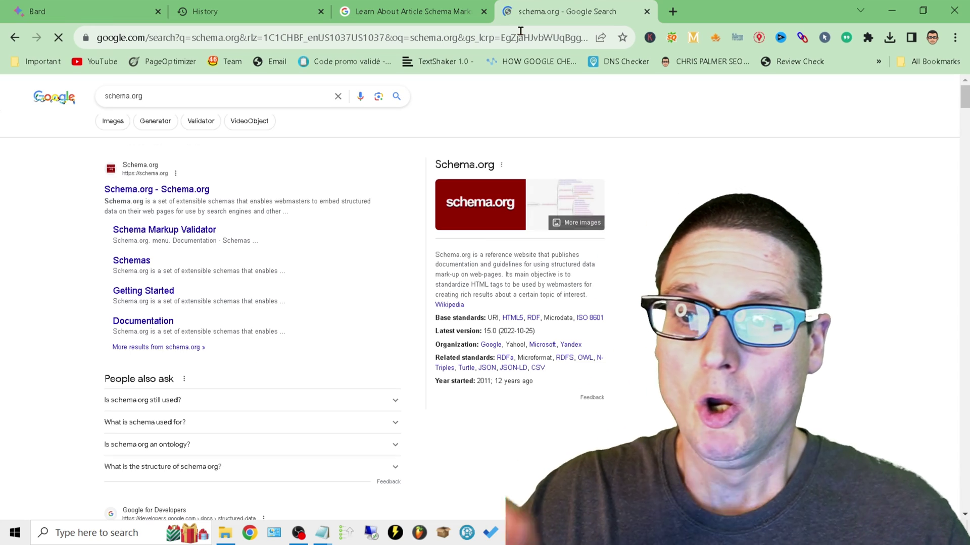
left_click(121, 190)
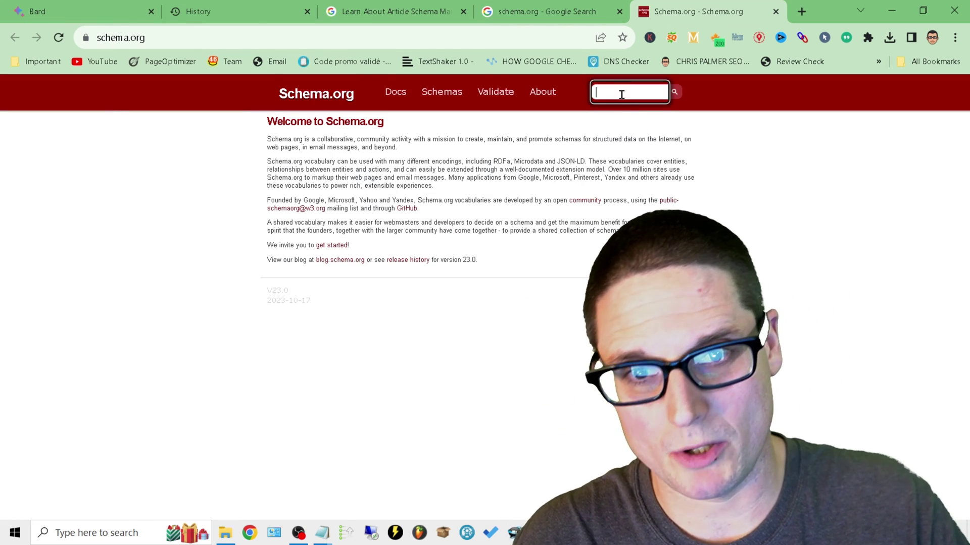
Search schema.org for 'local business' and open the LocalBusiness and Dentist type pages.
type("local")
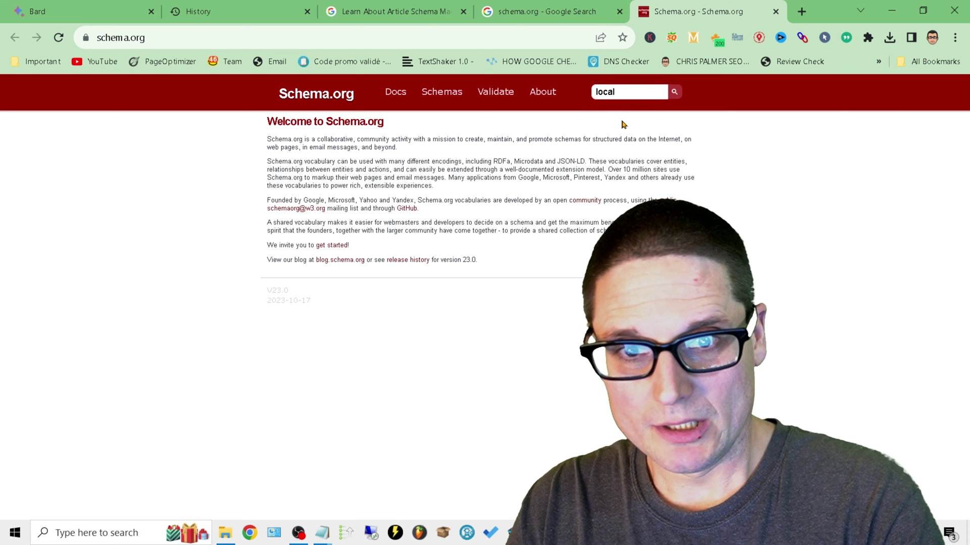
type("o")
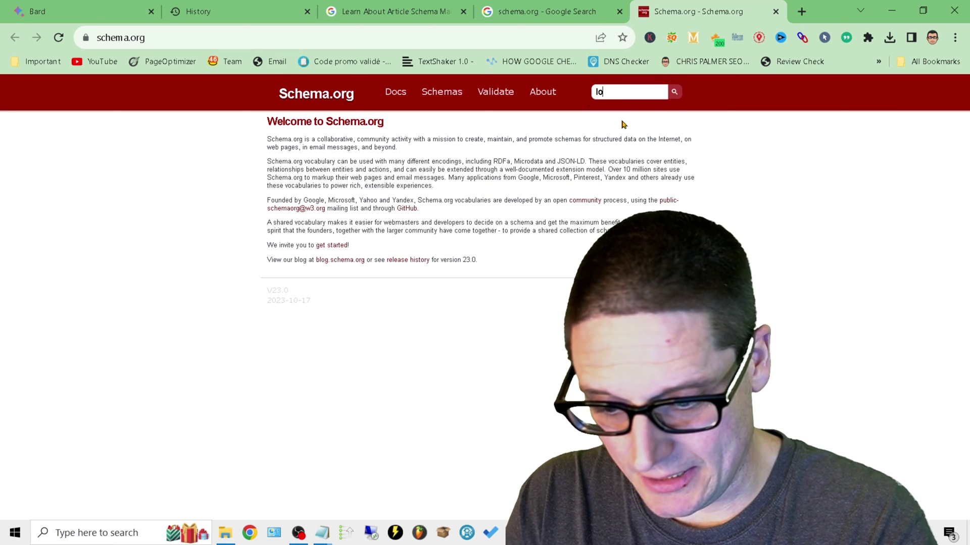
type(" business")
key("Return")
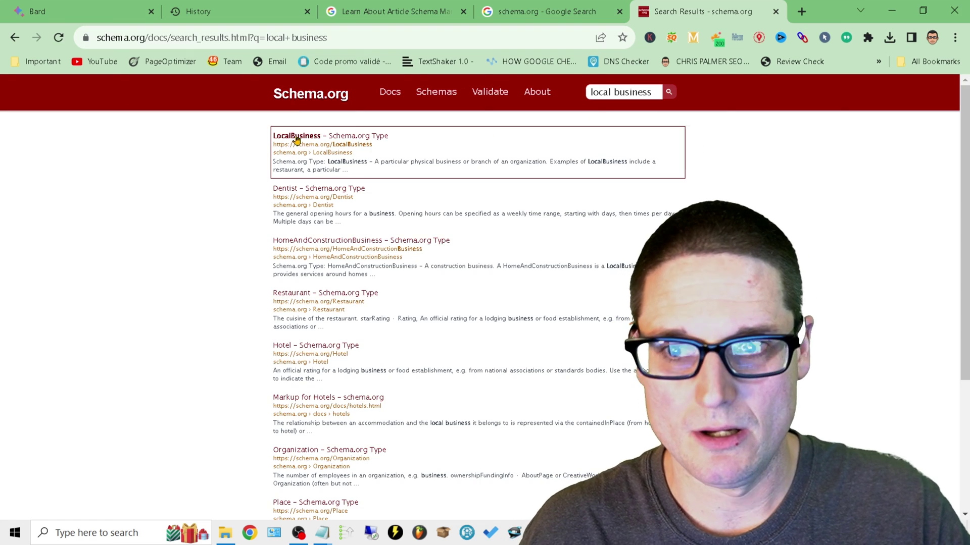
left_click(297, 140)
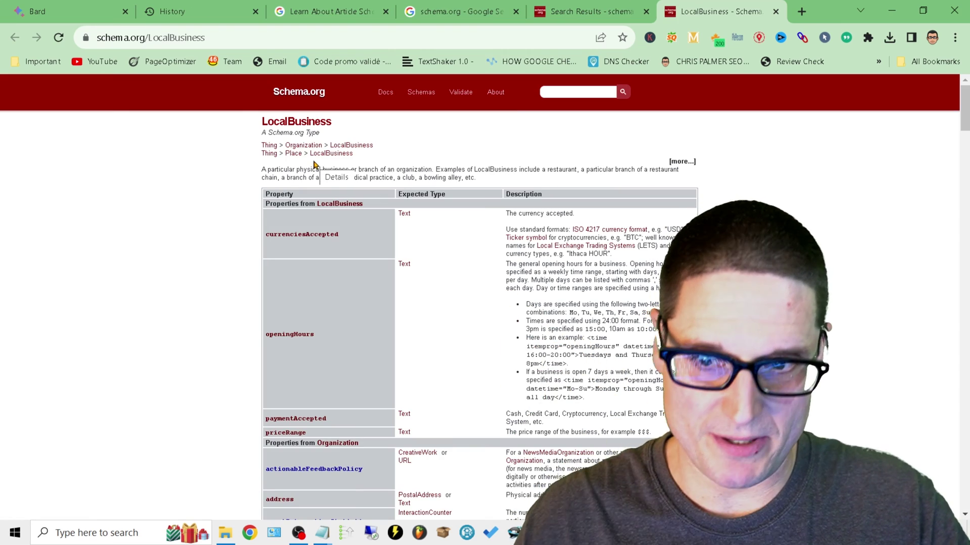
left_click(585, 11)
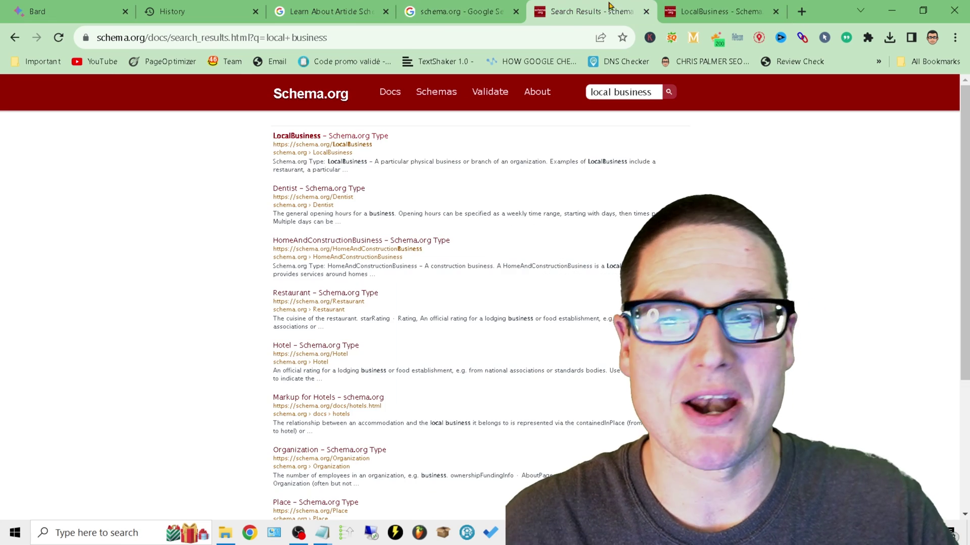
left_click(342, 190)
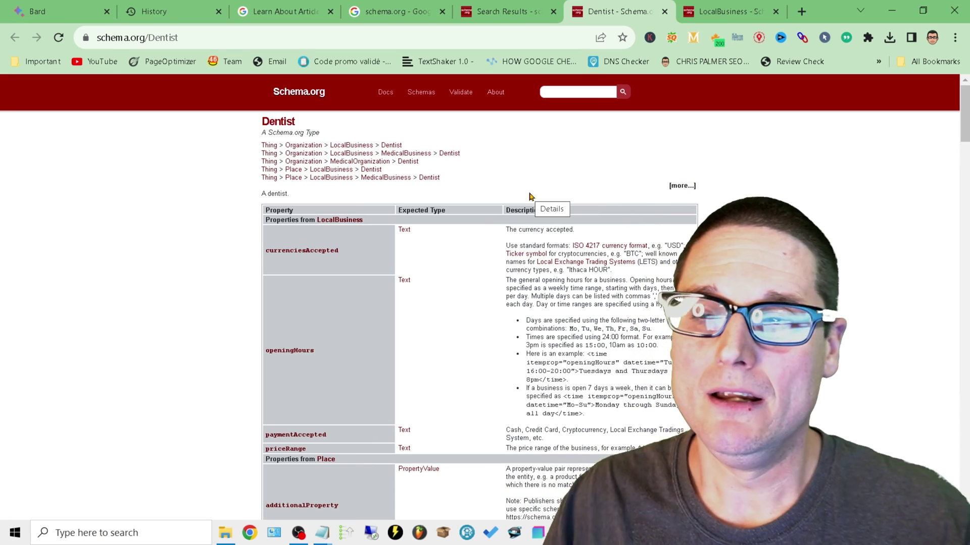
Cycle through the open tabs to the LocalBusiness page and scroll through its property table.
left_click(69, 6)
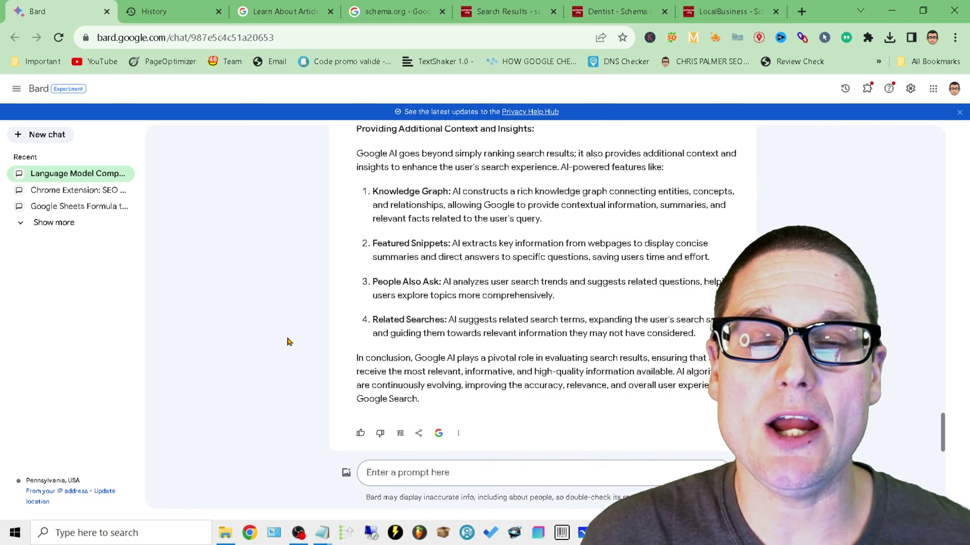
left_click(301, 6)
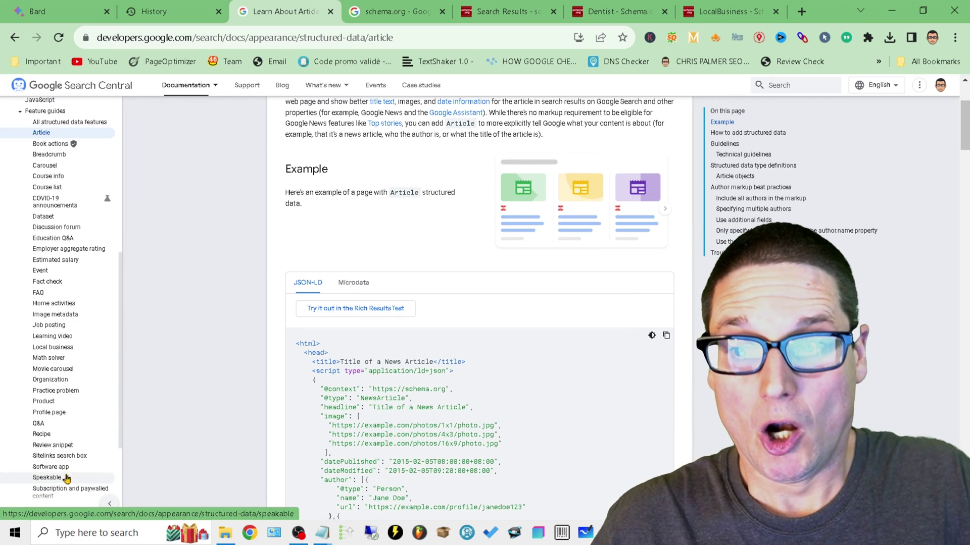
left_click(529, 7)
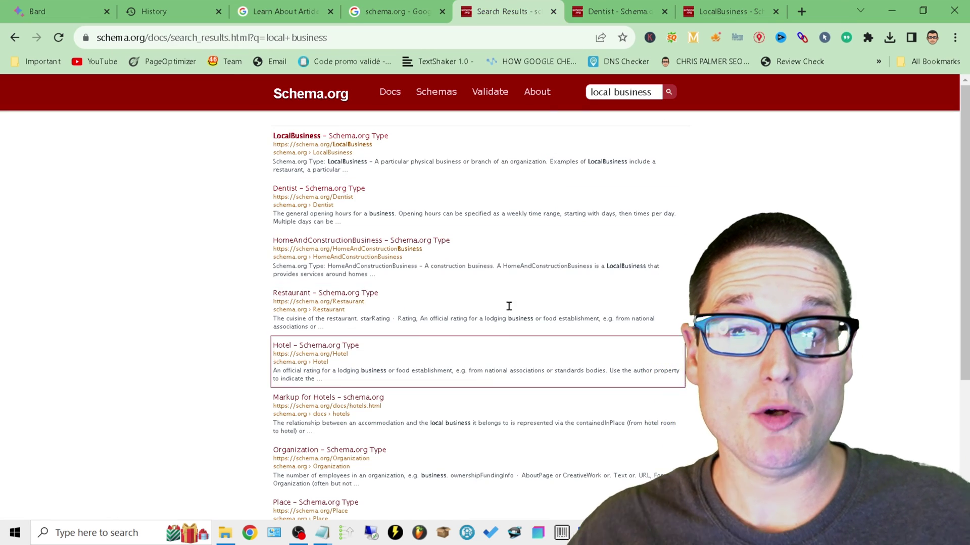
left_click(622, 10)
left_click(743, 8)
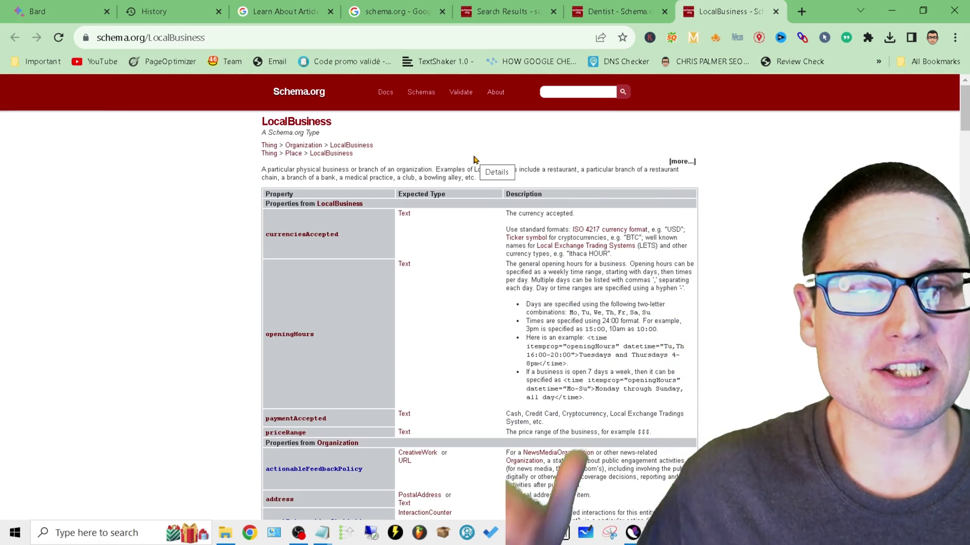
scroll(569, 401, "down", 4)
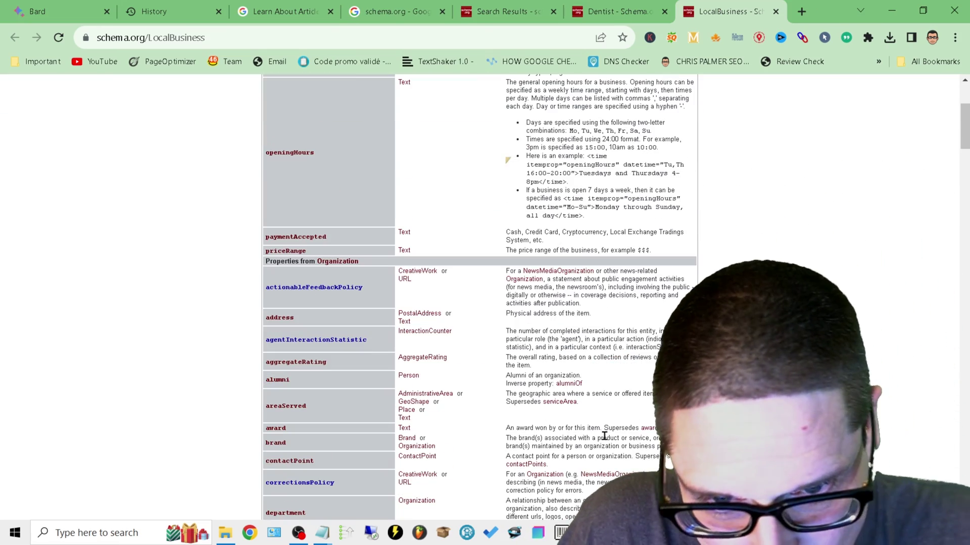
scroll(569, 401, "down", 4)
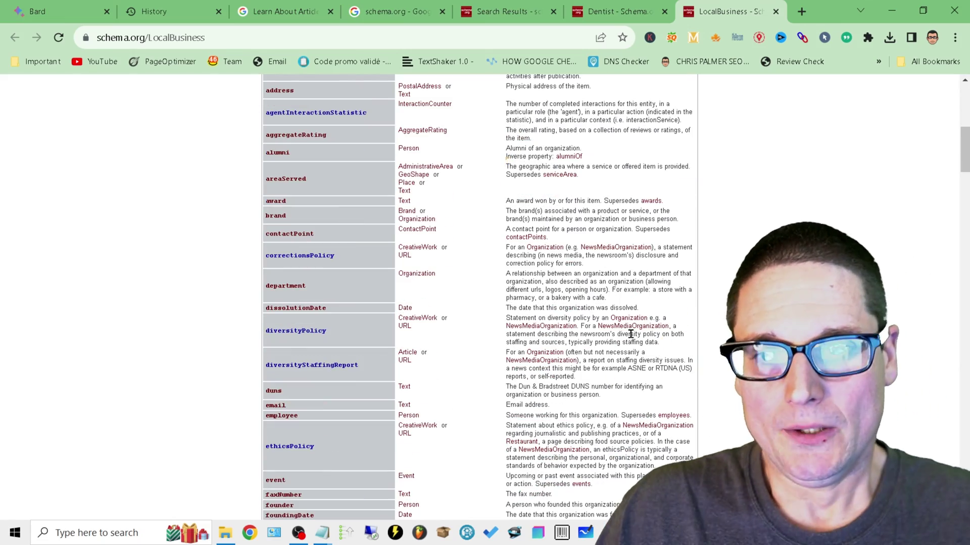
scroll(630, 334, "down", 6)
scroll(428, 393, "down", 6)
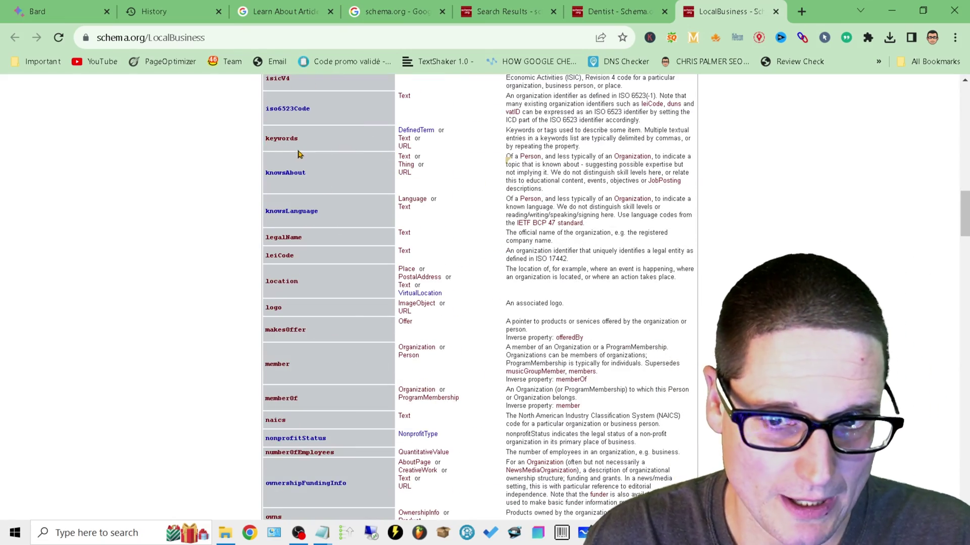
scroll(460, 416, "up", 10)
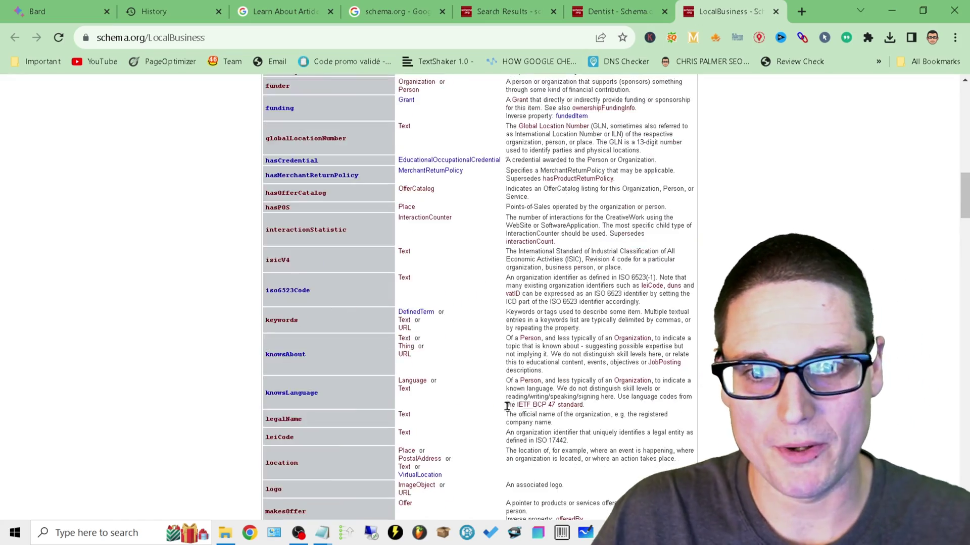
scroll(459, 416, "up", 10)
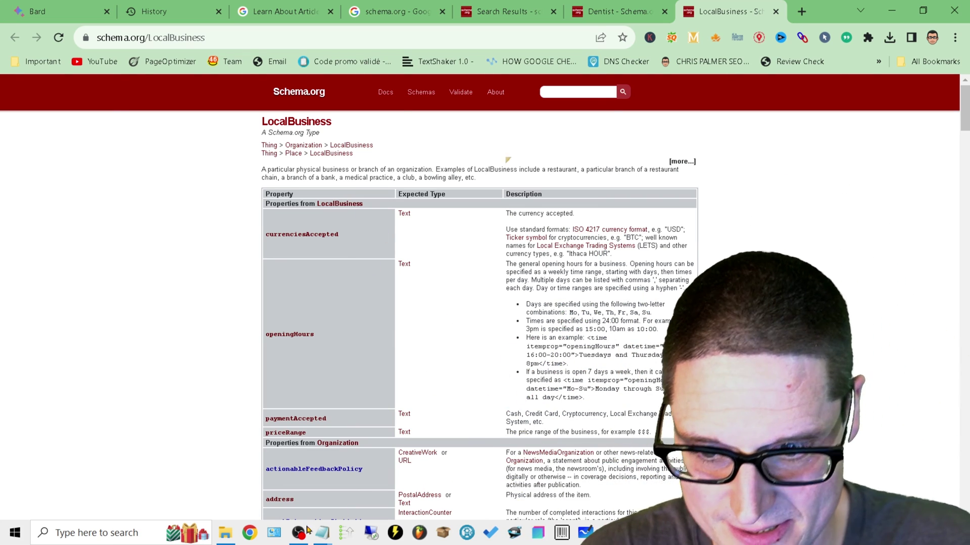
Start a new Notepad document and begin the prompt 'create json ld schema ... business that is a dentist'.
right_click(322, 533)
left_click(314, 463)
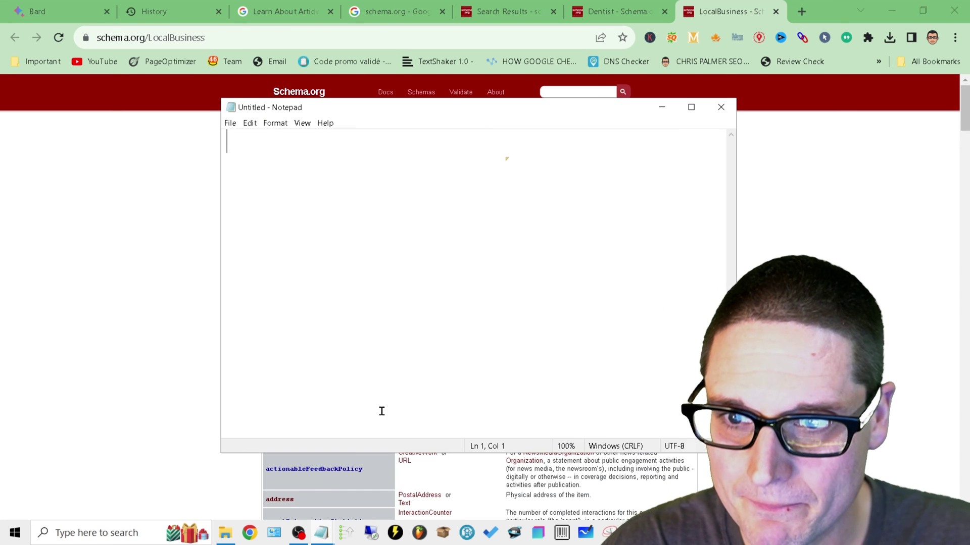
left_click_drag(410, 110, 878, 120)
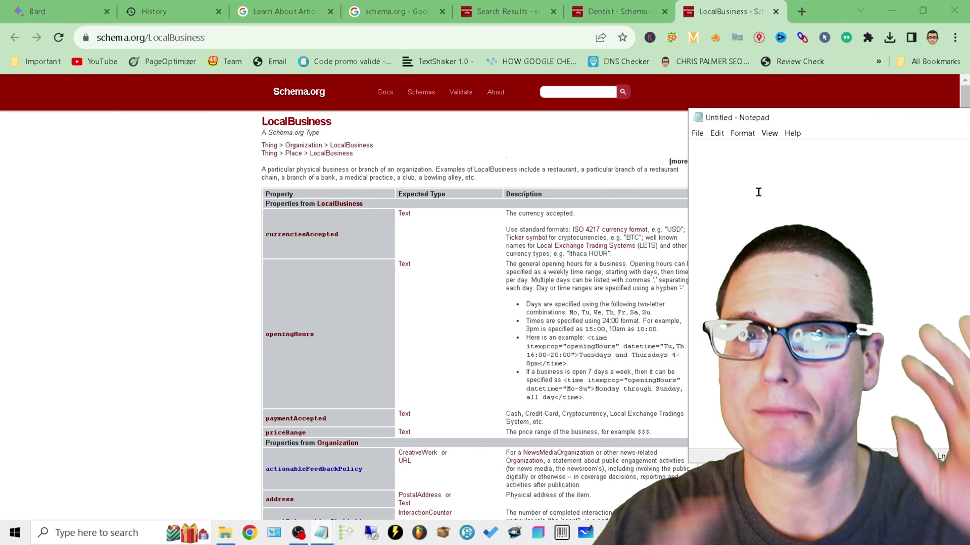
type("locasl")
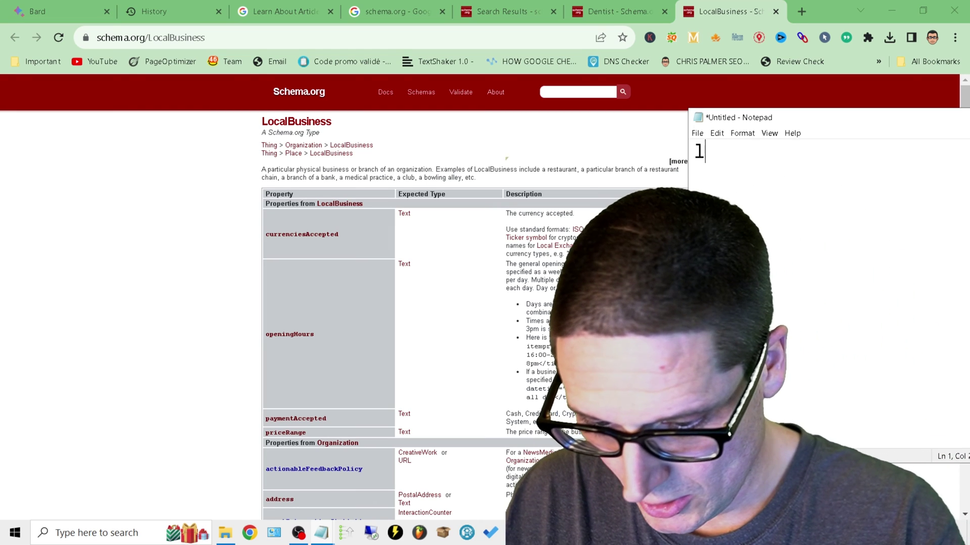
key("BackSpace")
key("BackSpace")
key("BackSpace")
key("BackSpace")
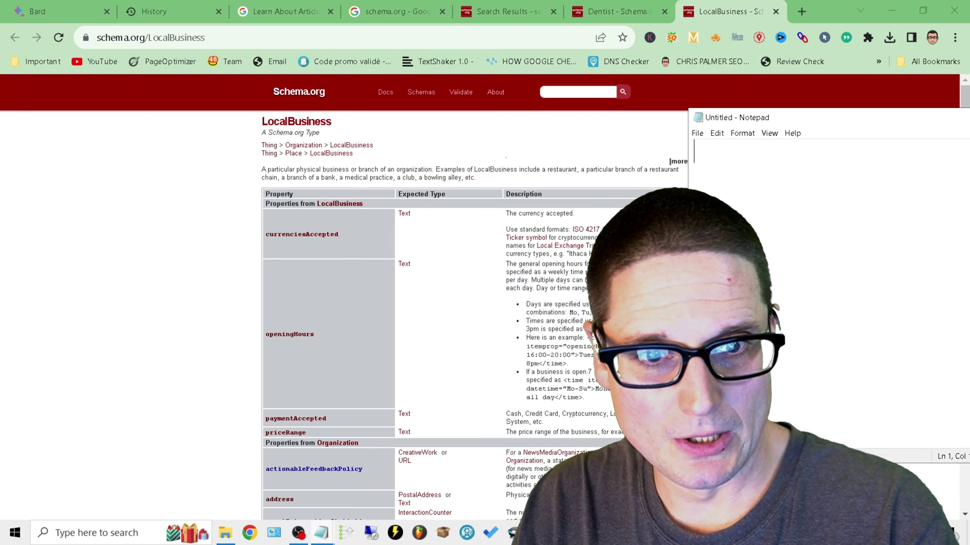
type("create j")
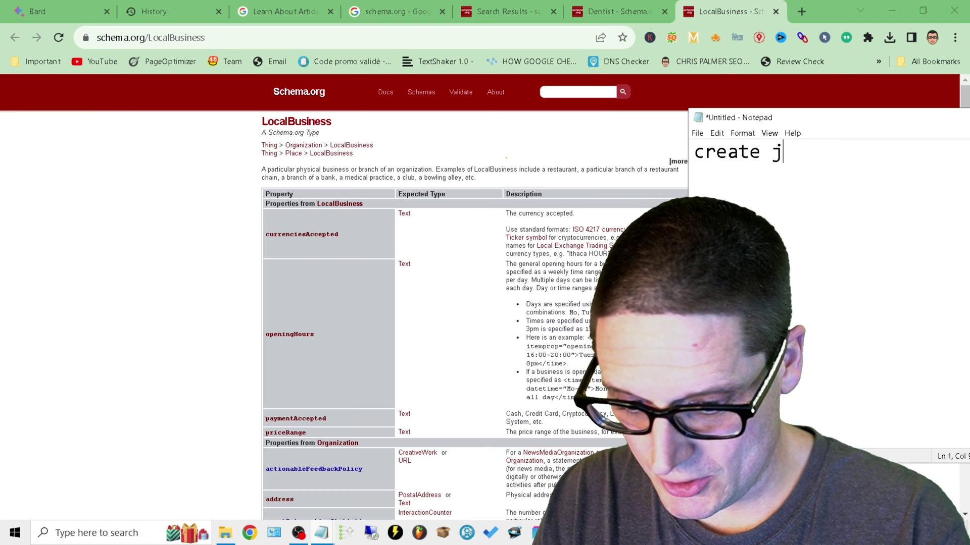
type("son ld sche")
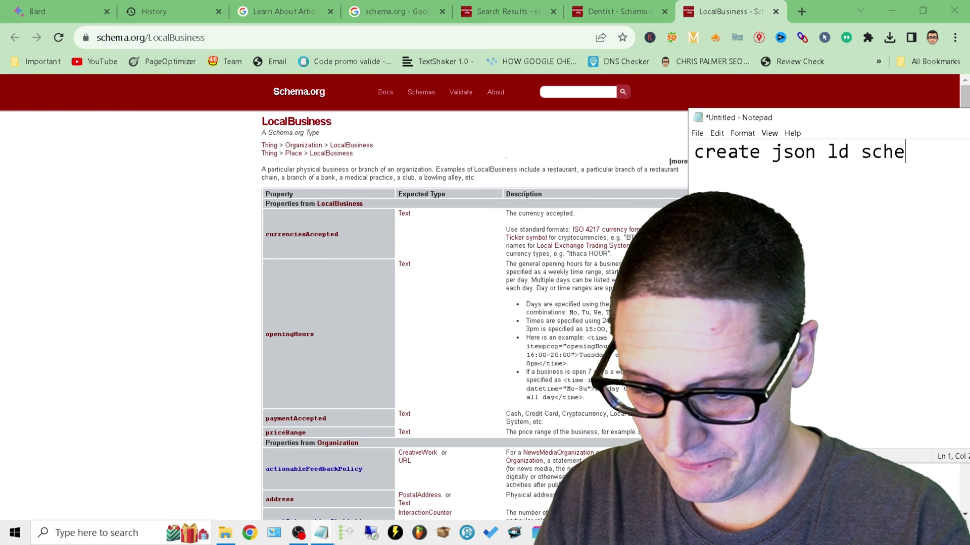
type("ma mna")
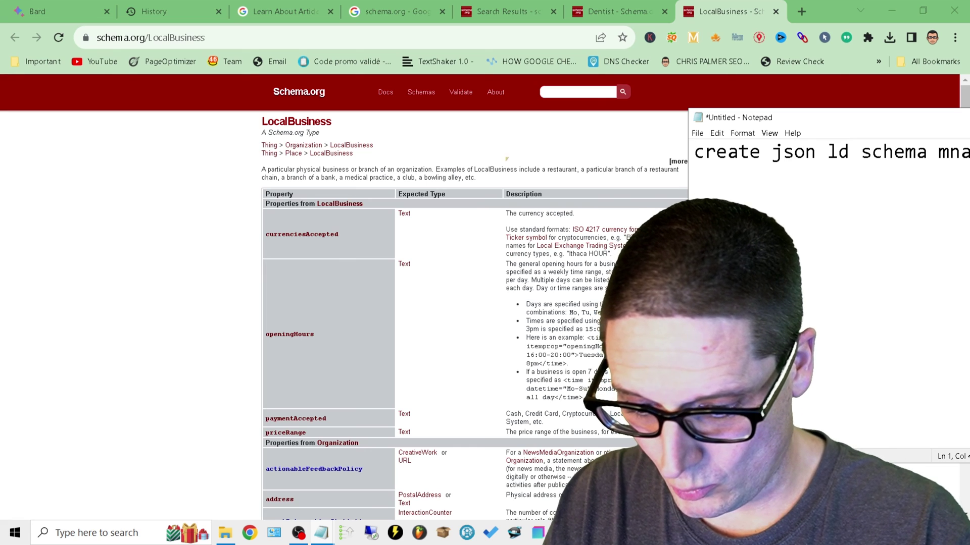
type(" business ")
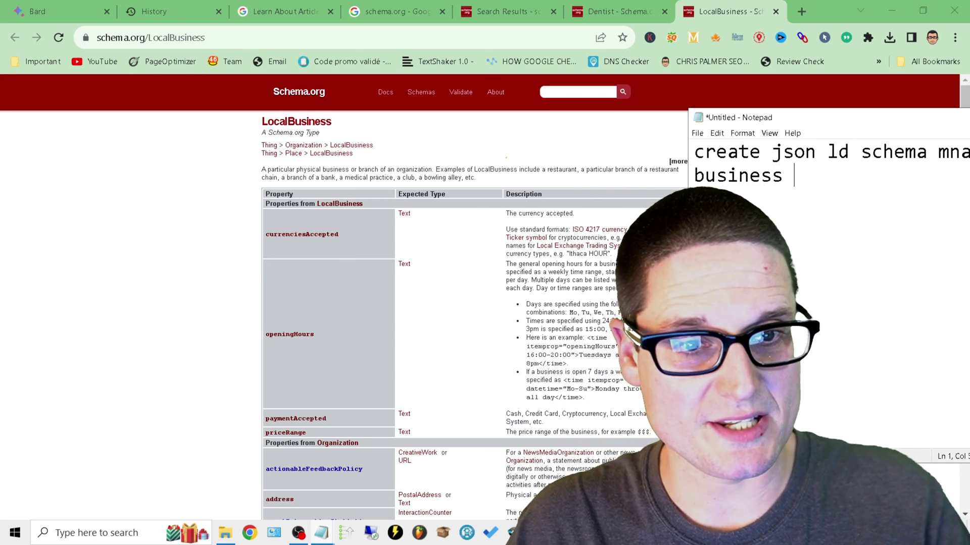
type("that is a dentis")
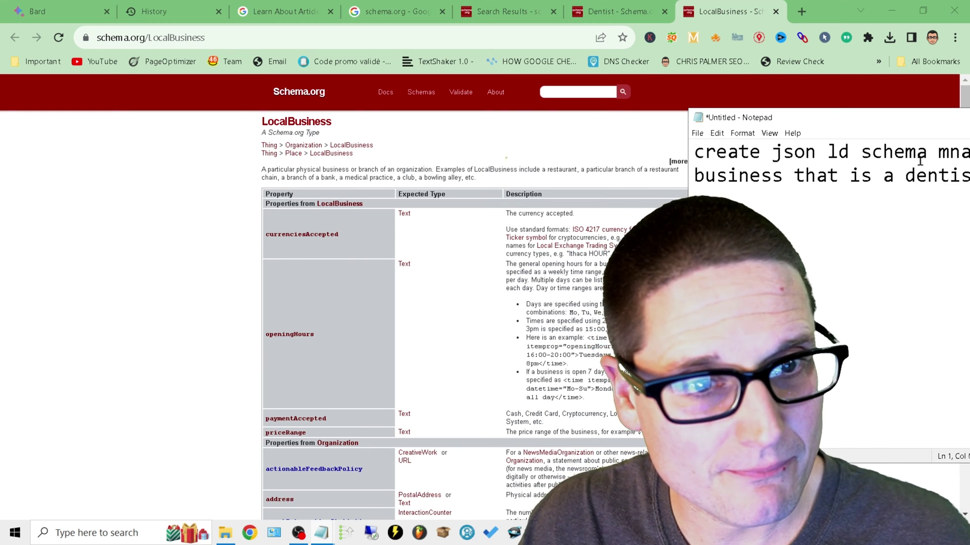
Revise the prompt so the business is described as an organization that is a dentist.
left_click_drag(876, 127, 594, 110)
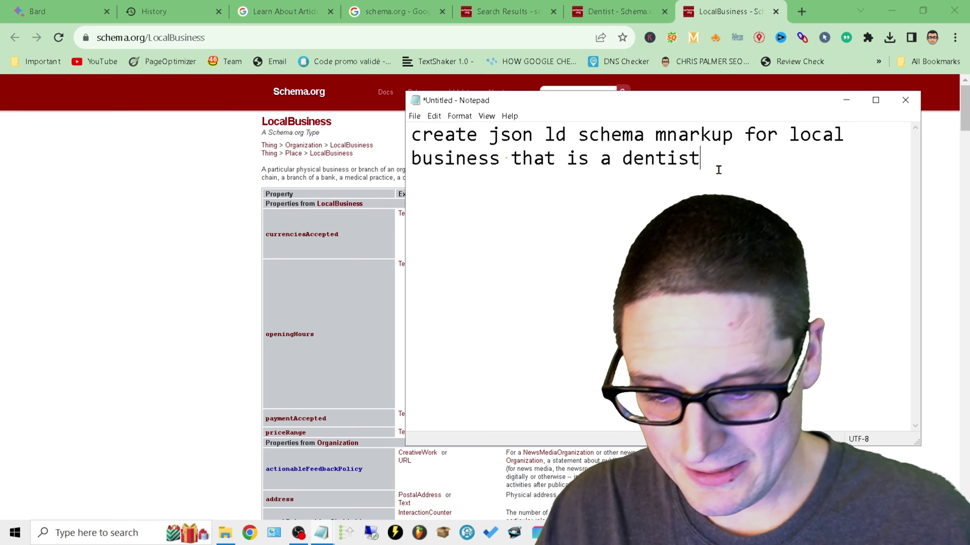
key("BackSpace")
key("BackSpace")
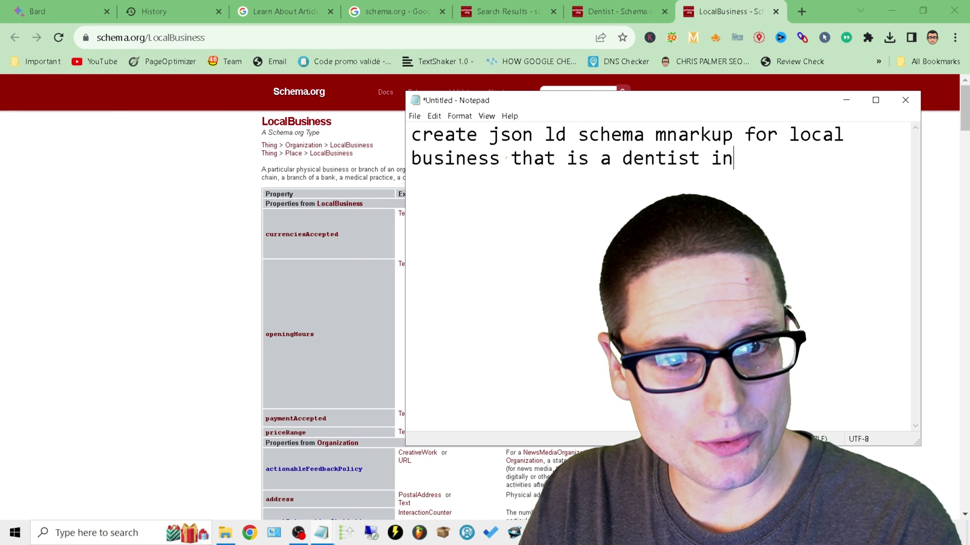
type("clude")
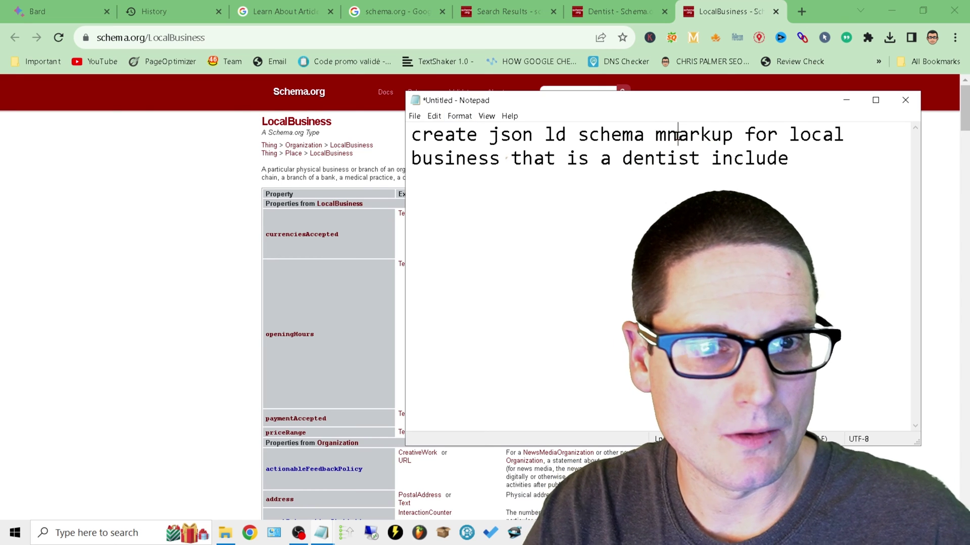
key("BackSpace")
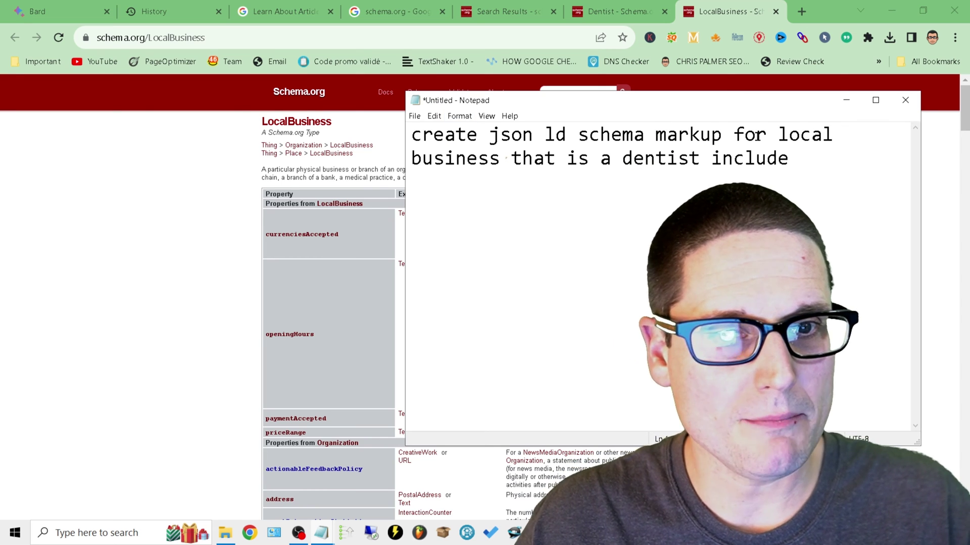
type("a organi")
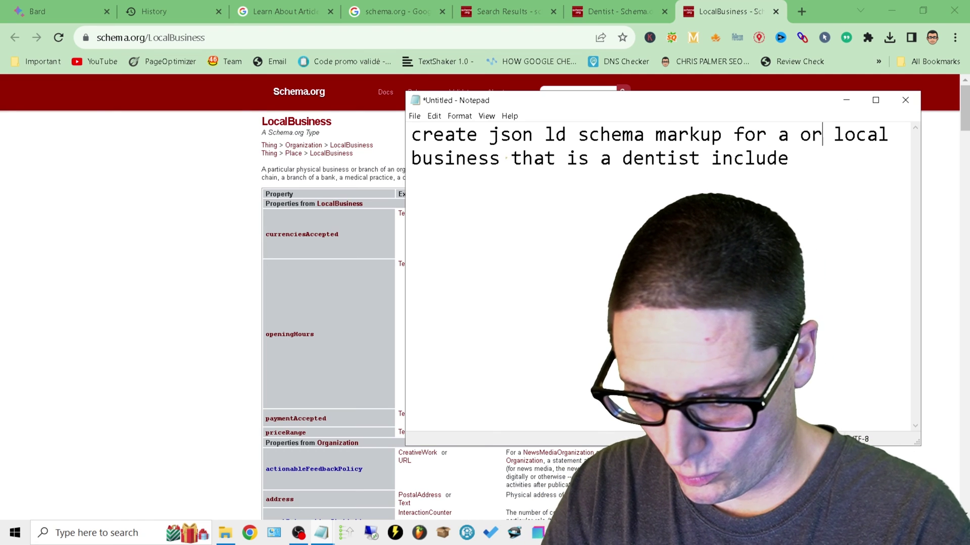
type("zation")
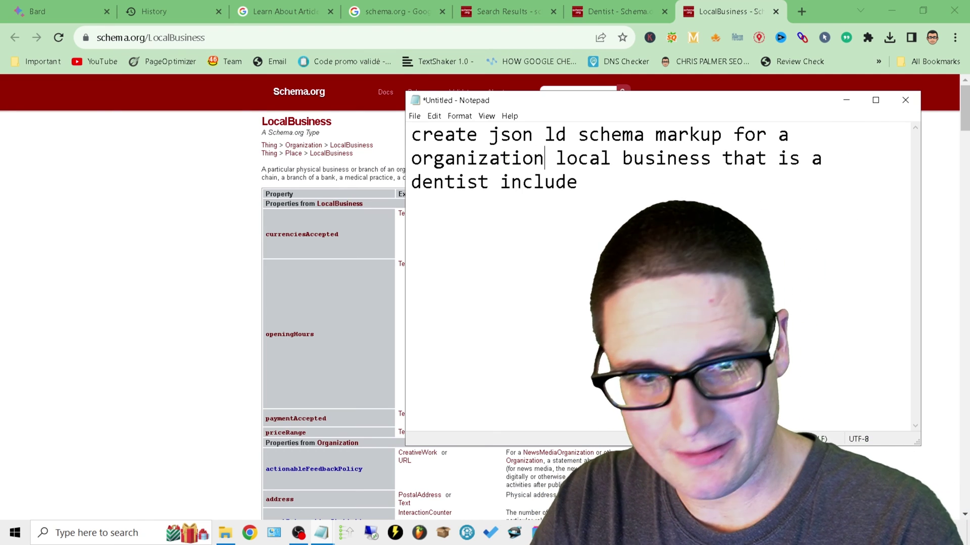
type(" that is ")
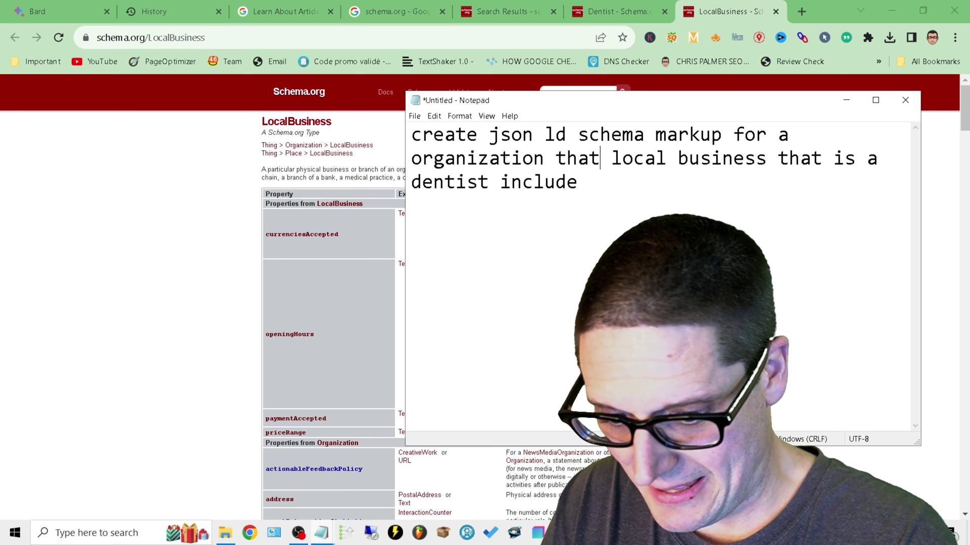
type("a")
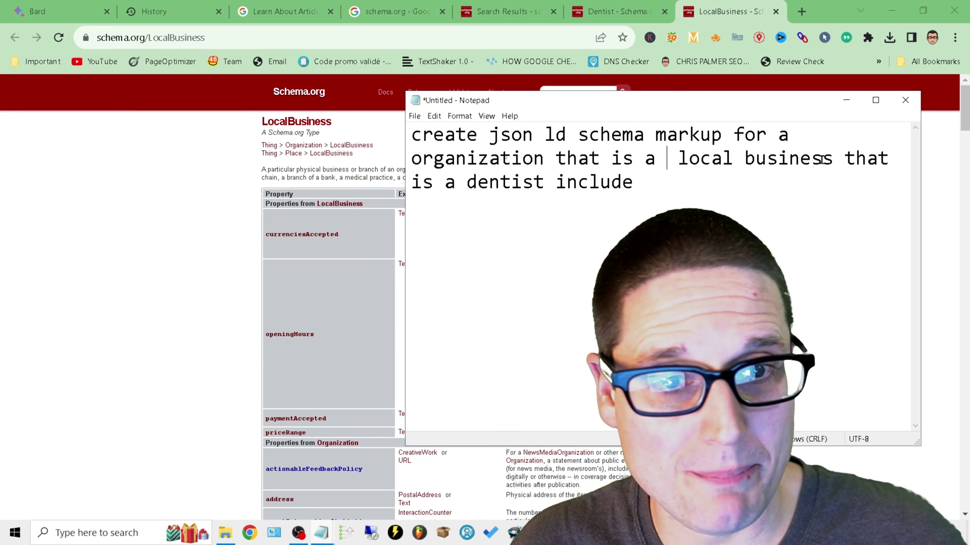
double_click(863, 158)
key("BackSpace")
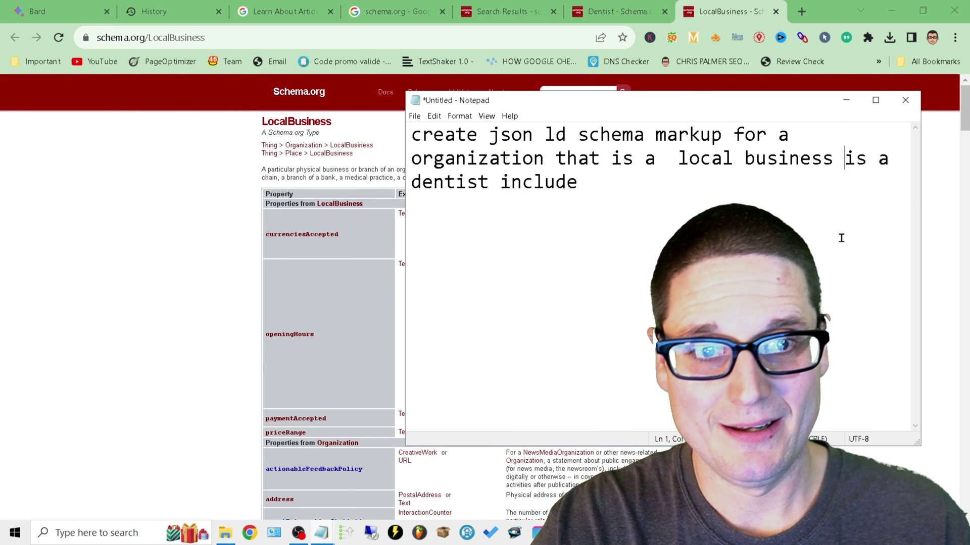
Add 'include all 3 types of json ld in one code' and ask to include the website.
double_click(535, 181)
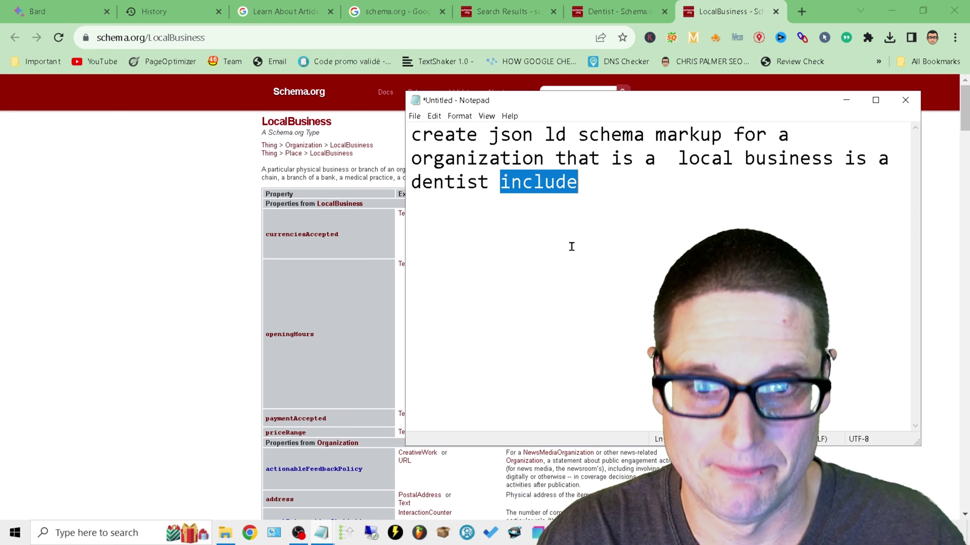
key("BackSpace")
type("include all 3 types of")
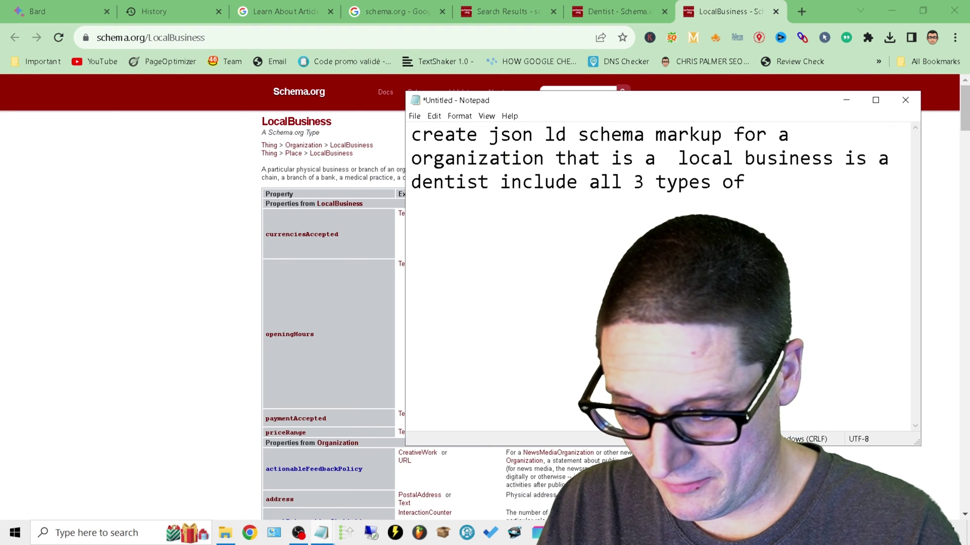
type(" json l")
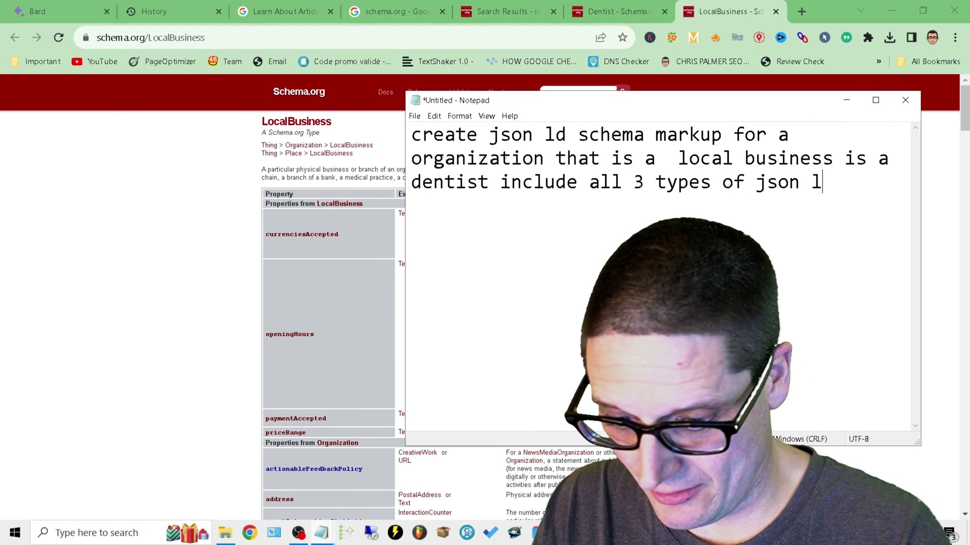
type("d in one cod")
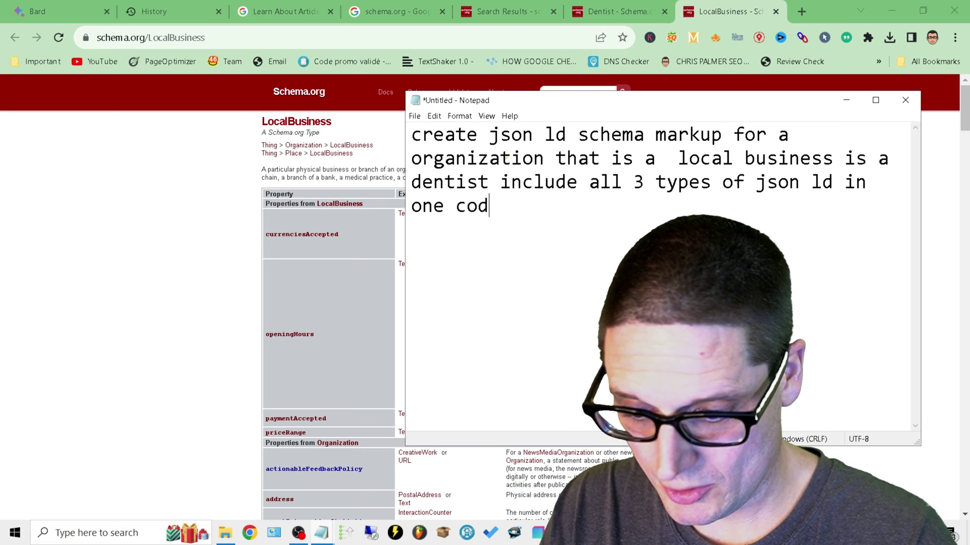
key("BackSpace")
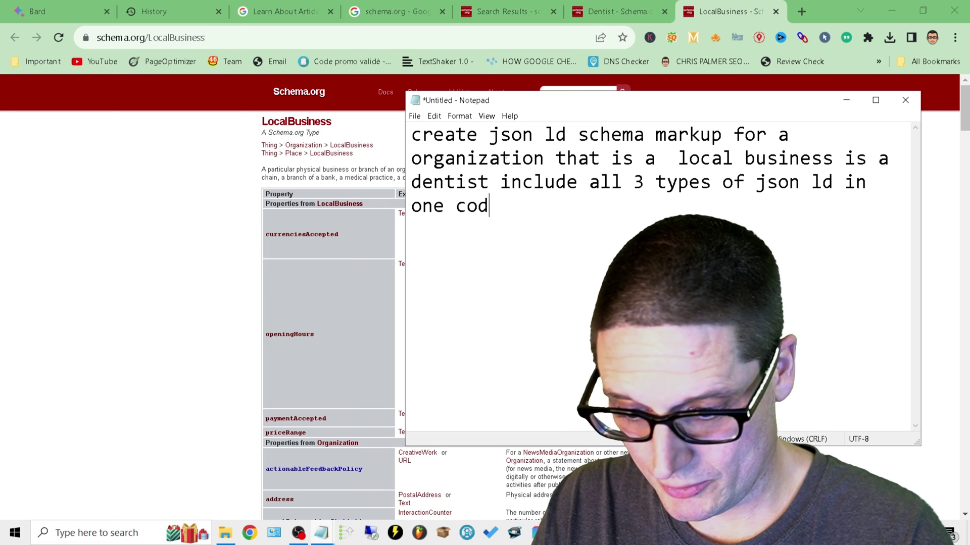
type("e alos")
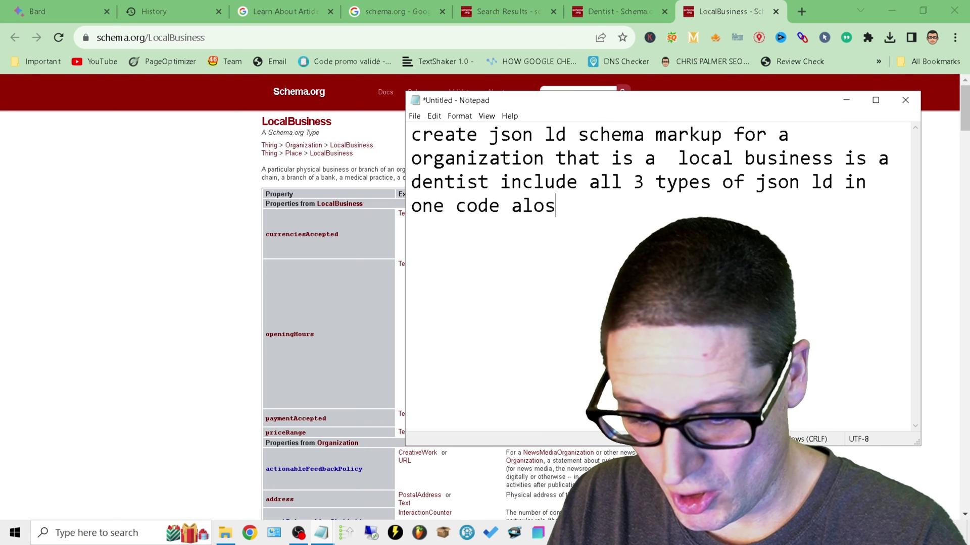
key("BackSpace")
key("BackSpace")
type("so for loca")
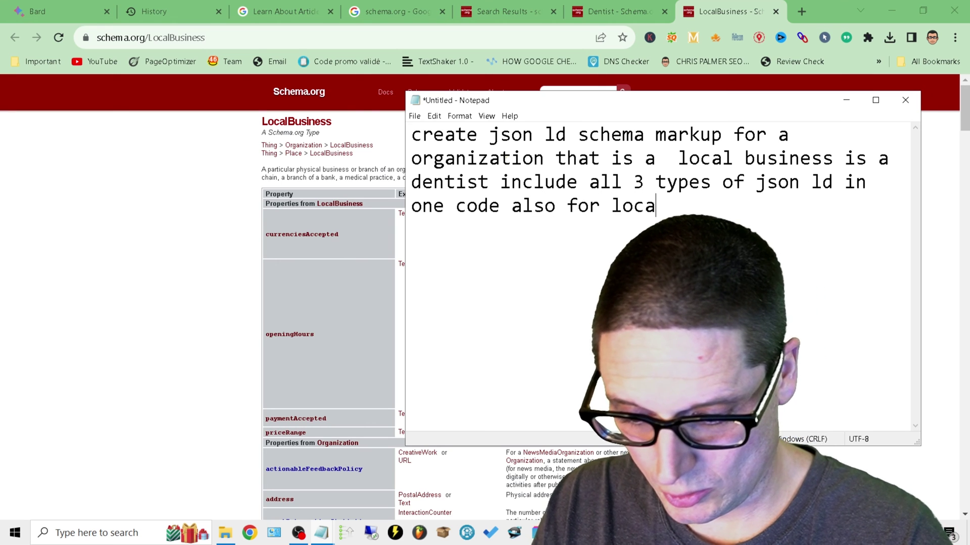
type("l business sche")
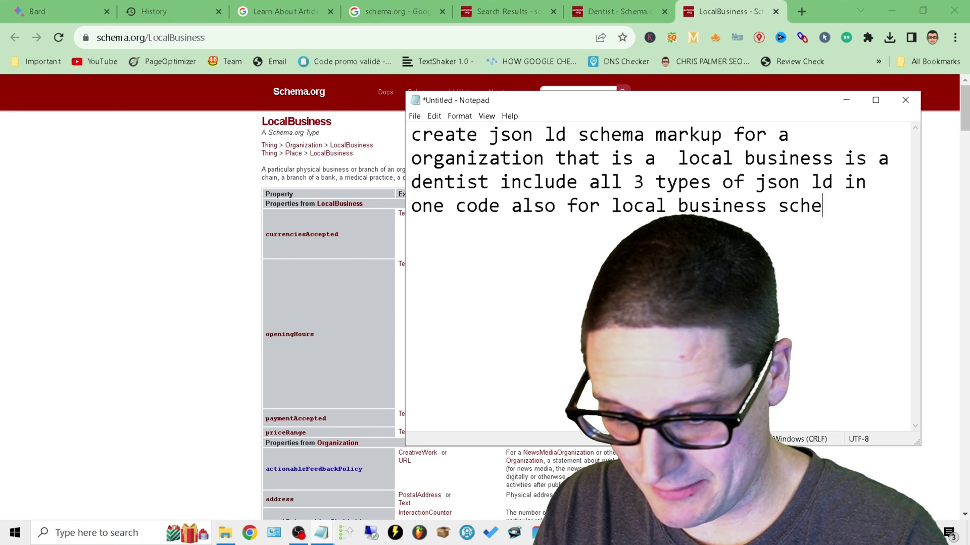
type("ma include")
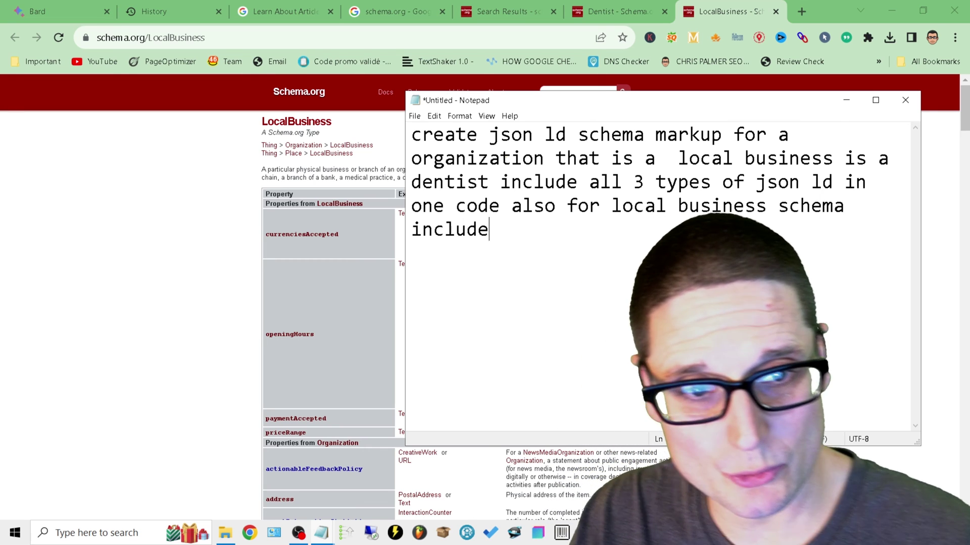
type(" my website www.dentist.com")
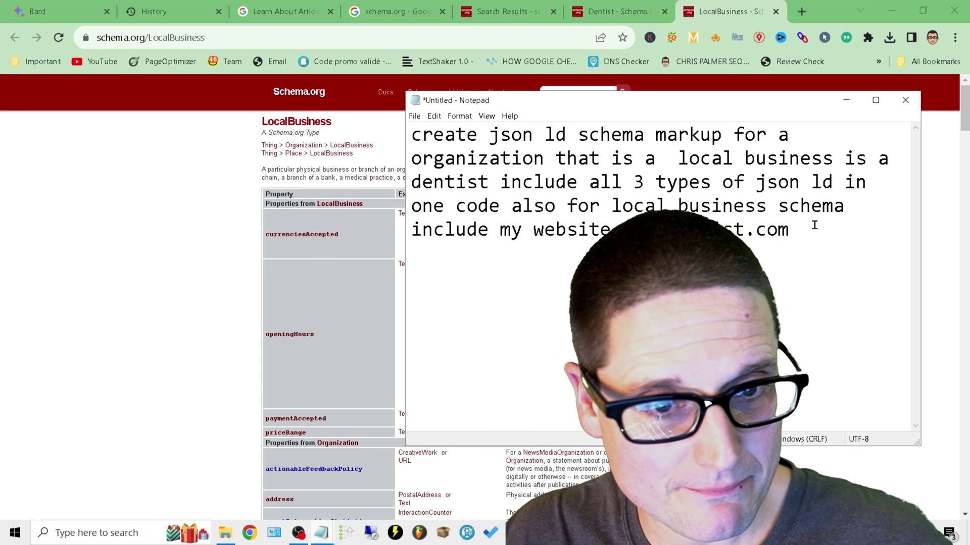
Extend the prompt with phone number, accepted payments including check, and the business address.
type("also i")
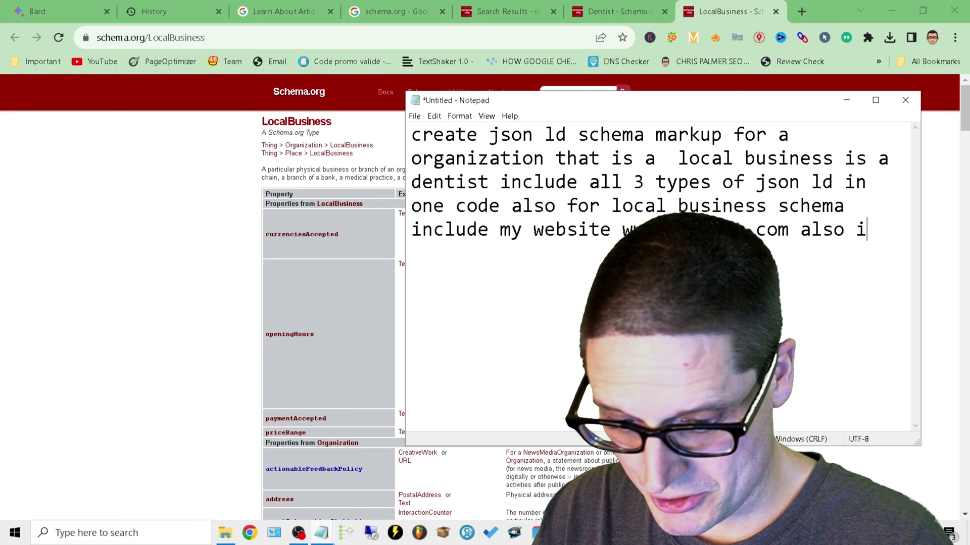
type("nclude my phone number 5708…08")
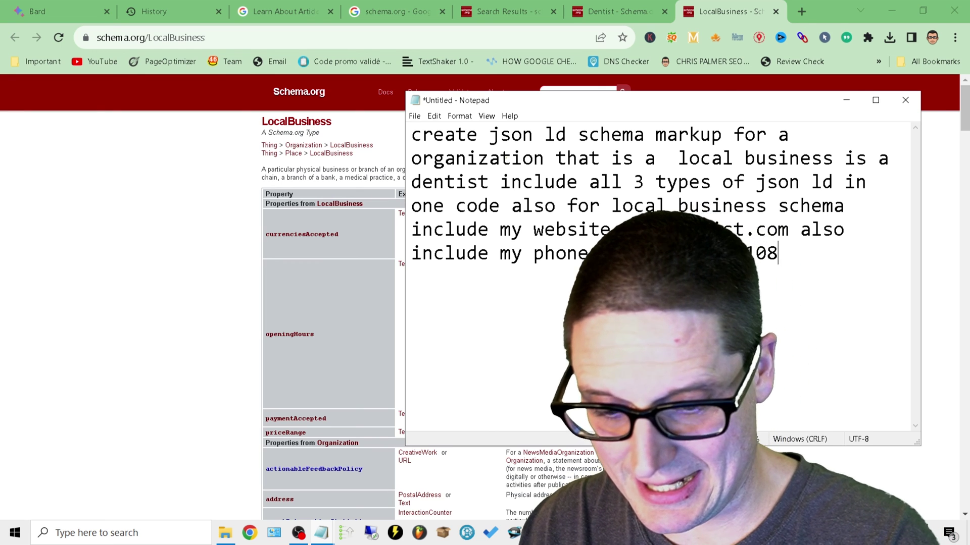
type("also in")
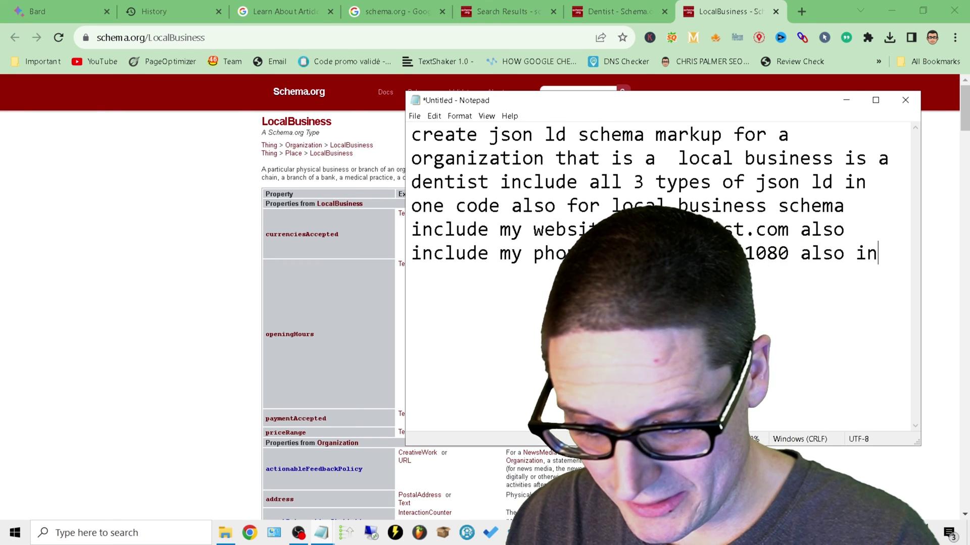
type("clude in my")
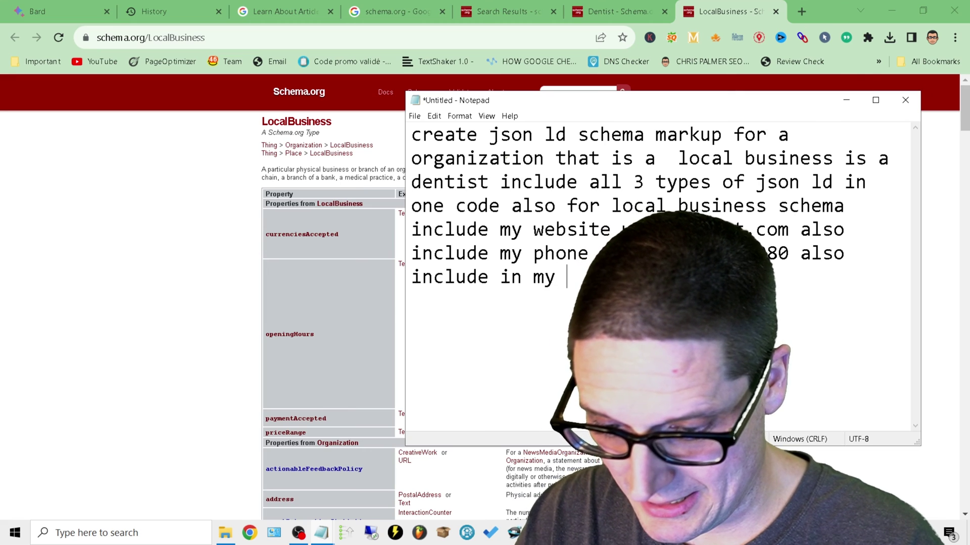
type(" schema")
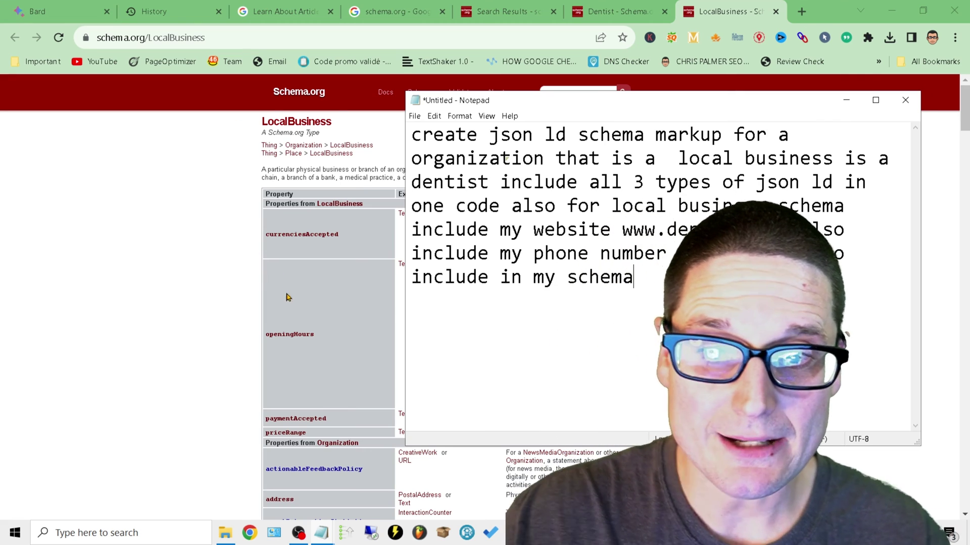
left_click_drag(505, 100, 703, 101)
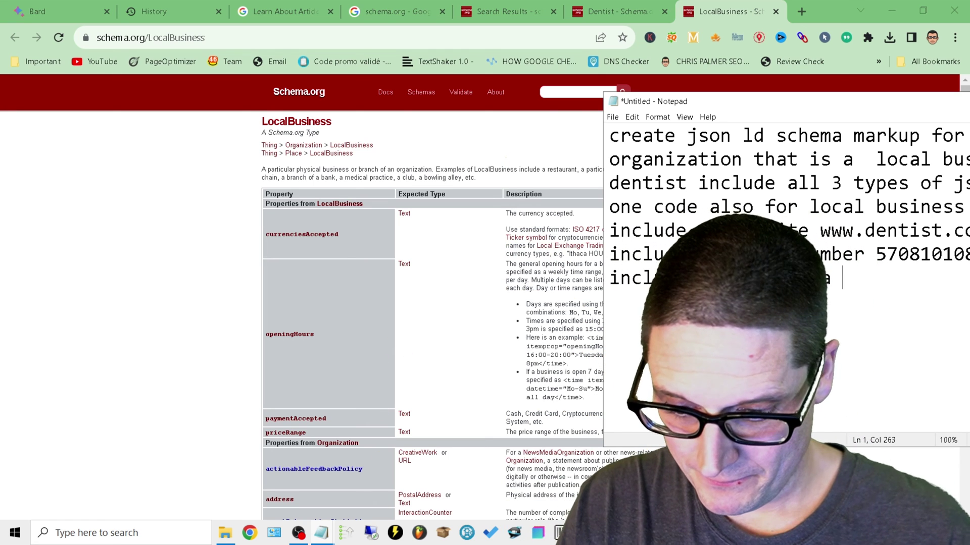
type("payment acce")
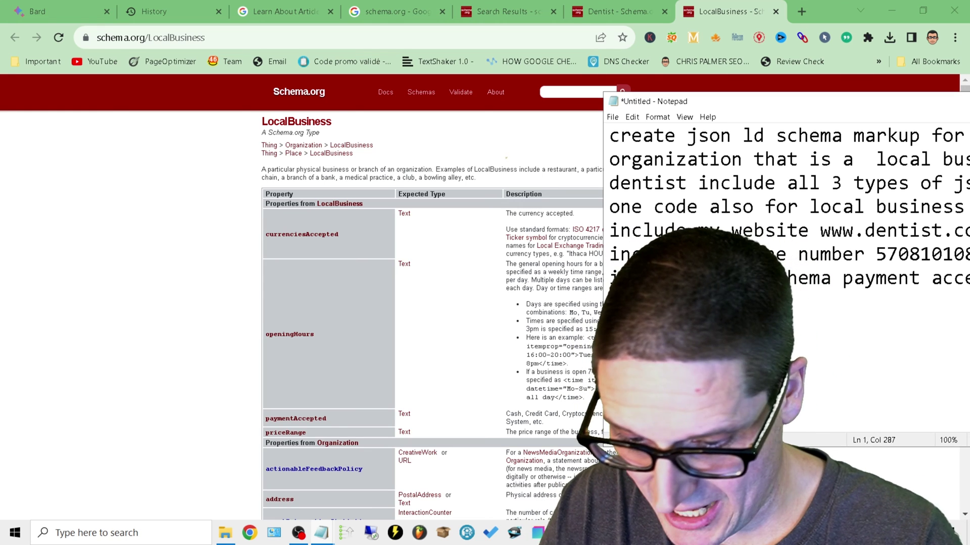
type("check also add address 30 w")
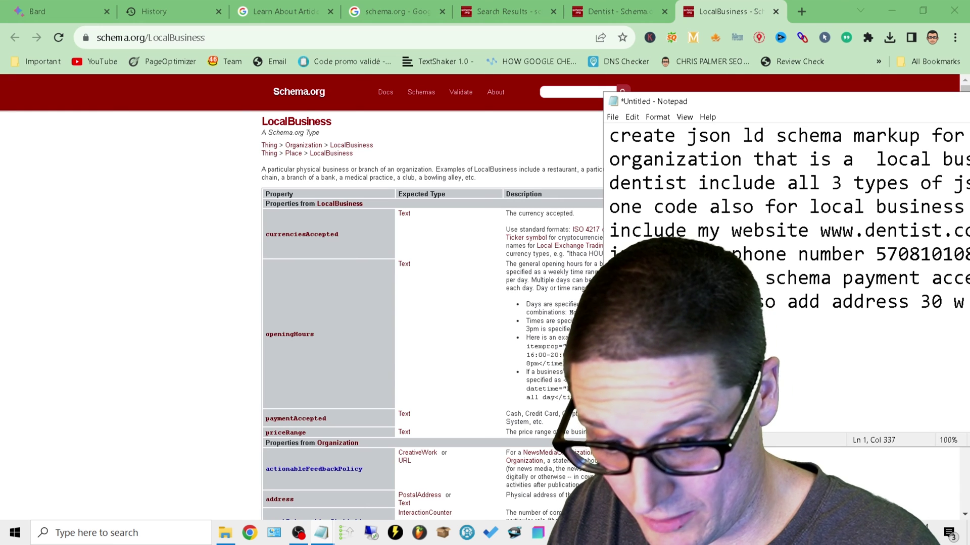
type("182")
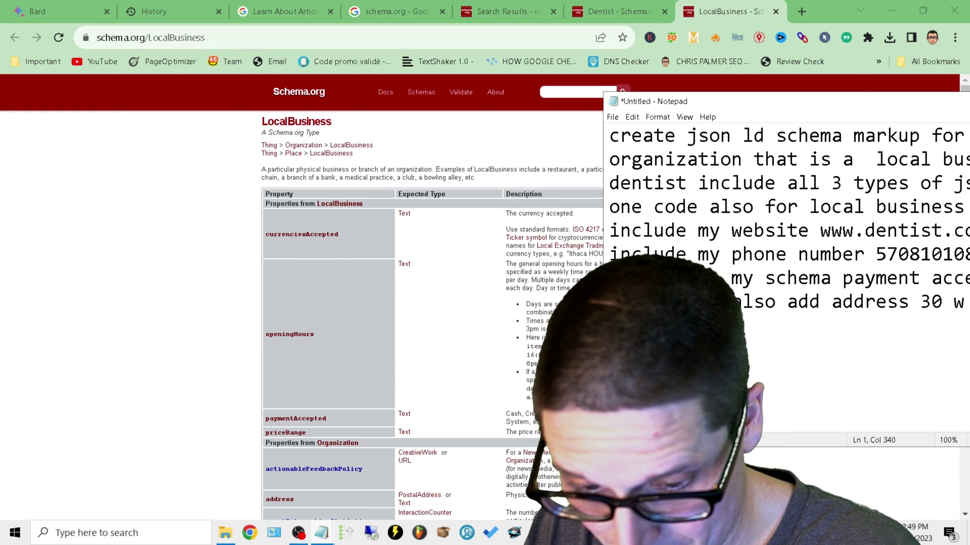
type("52")
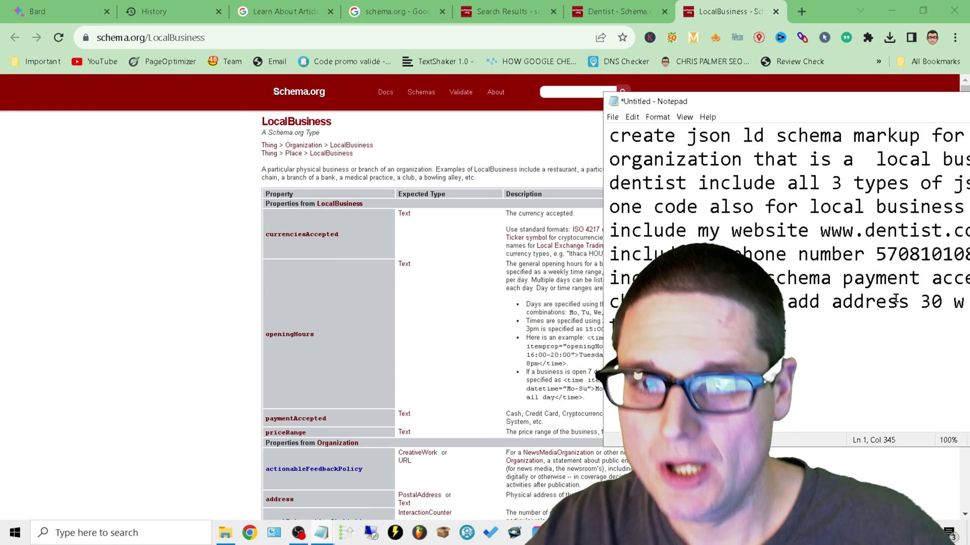
Select and copy the whole Notepad prompt ending with the address, then switch to Bard.
left_click(441, 343)
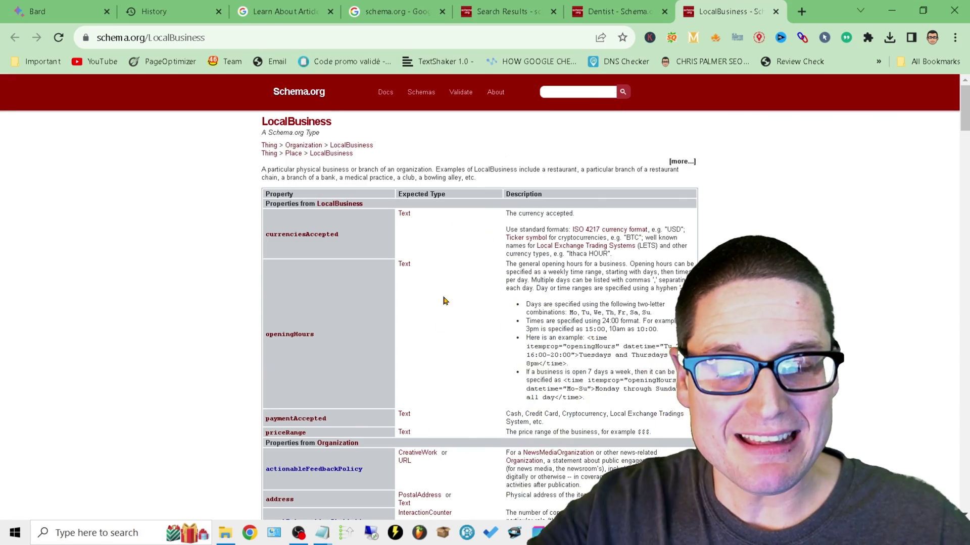
scroll(433, 295, "down", 7)
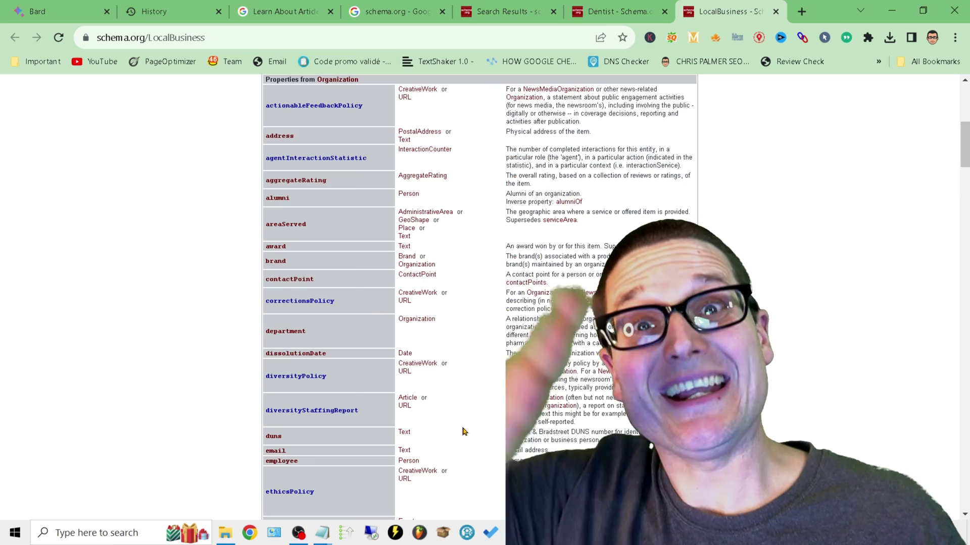
mouse_move(329, 534)
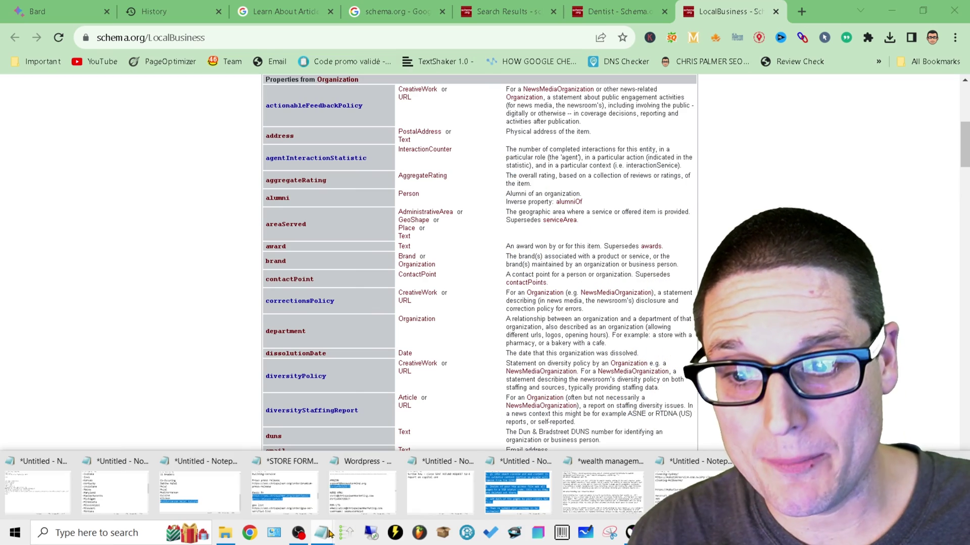
left_click(687, 485)
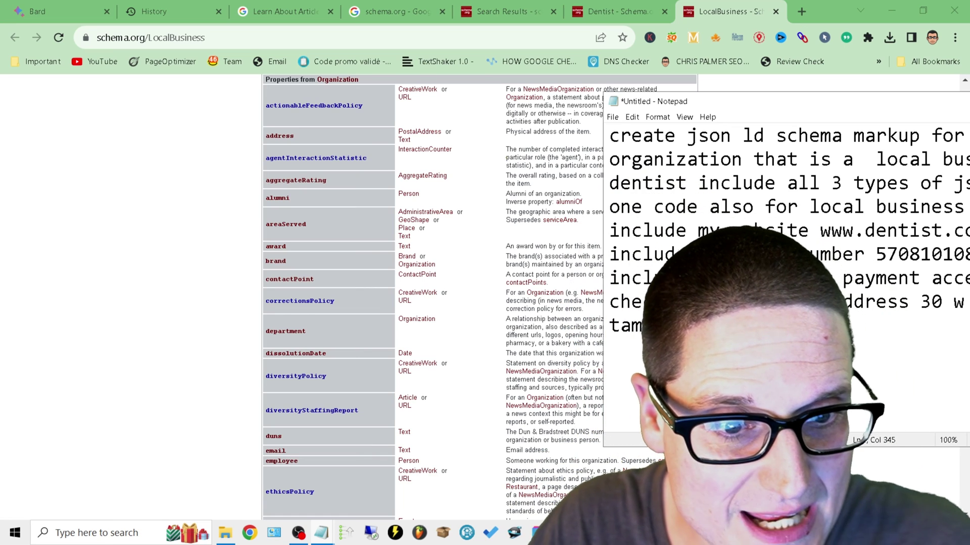
left_click_drag(834, 326, 599, 128)
right_click(639, 156)
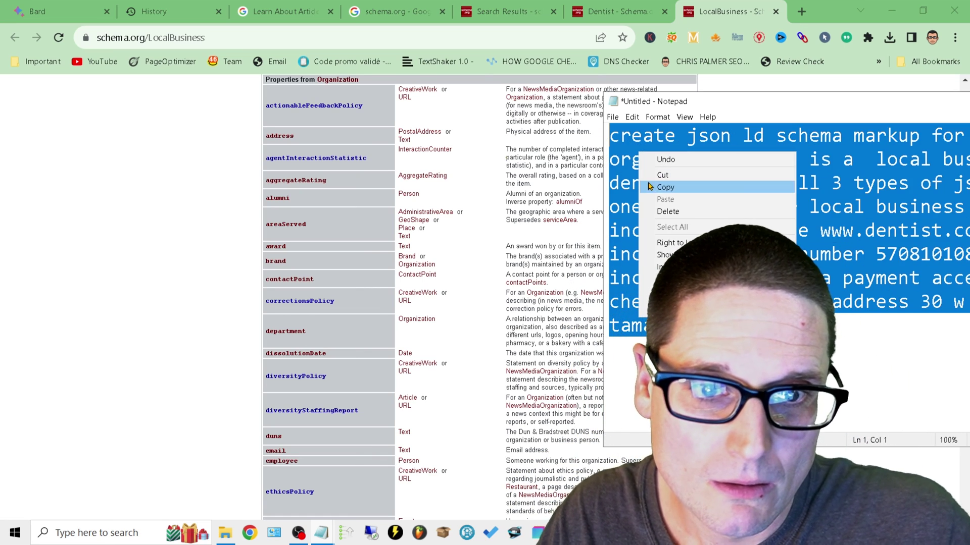
left_click(666, 189)
left_click(12, 7)
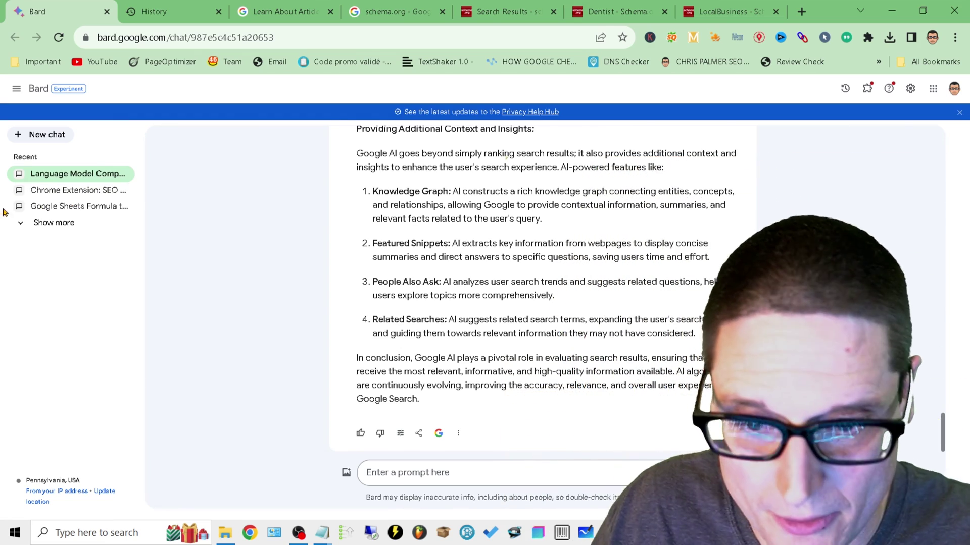
Paste the dentist schema prompt into Bard and submit it.
left_click(461, 472)
key("ctrl+v")
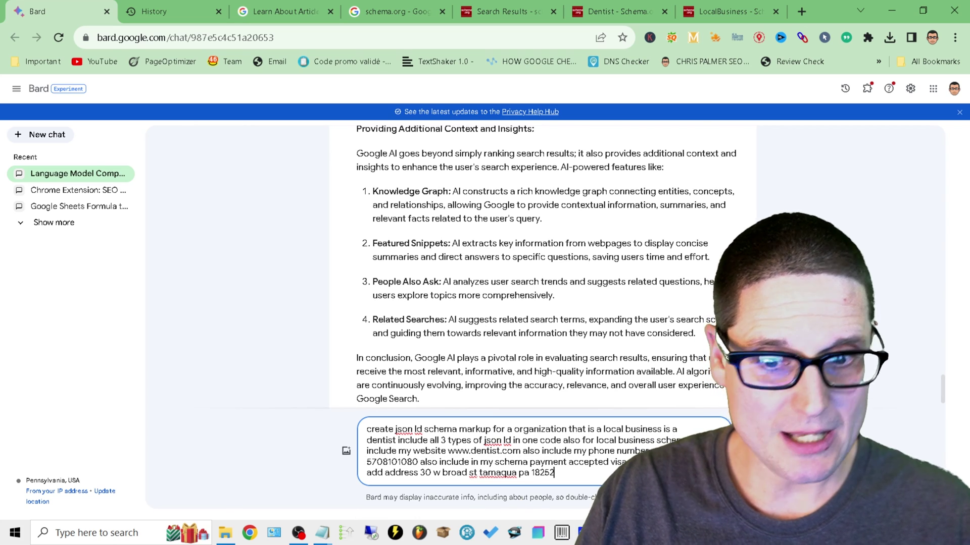
key("Return")
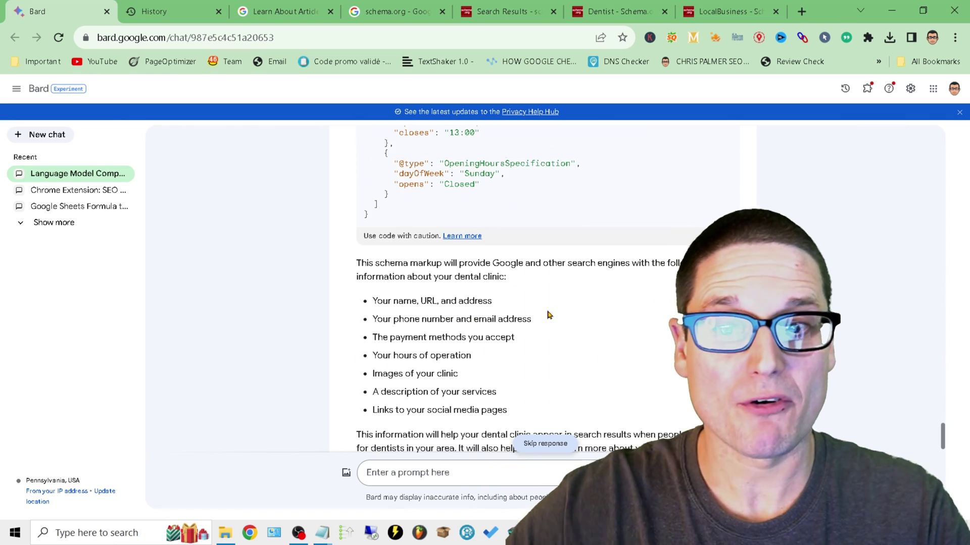
Review the JSON-LD reply, highlight its acceptedPaymentMethod lines, then go to the LocalBusiness page.
scroll(511, 284, "up", 5)
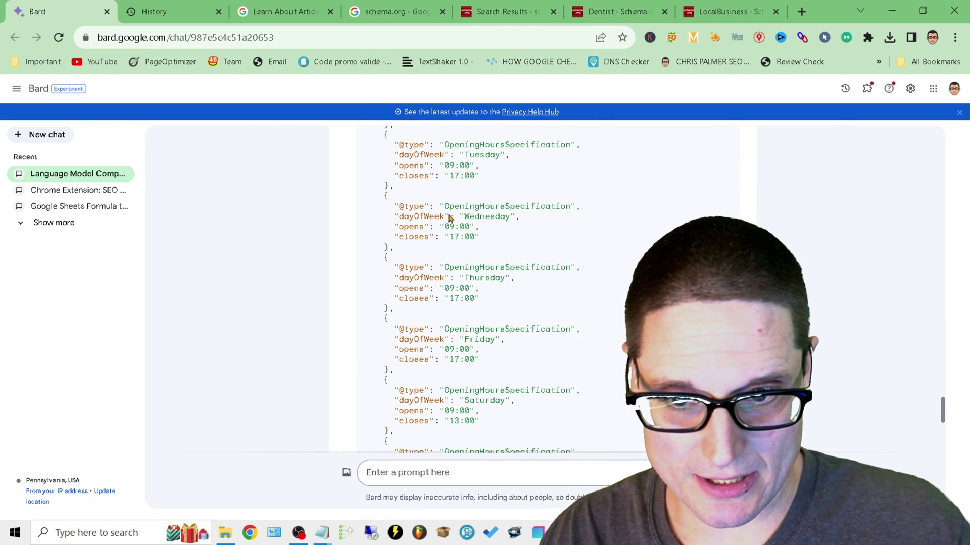
scroll(505, 212, "down", 3)
scroll(538, 350, "up", 4)
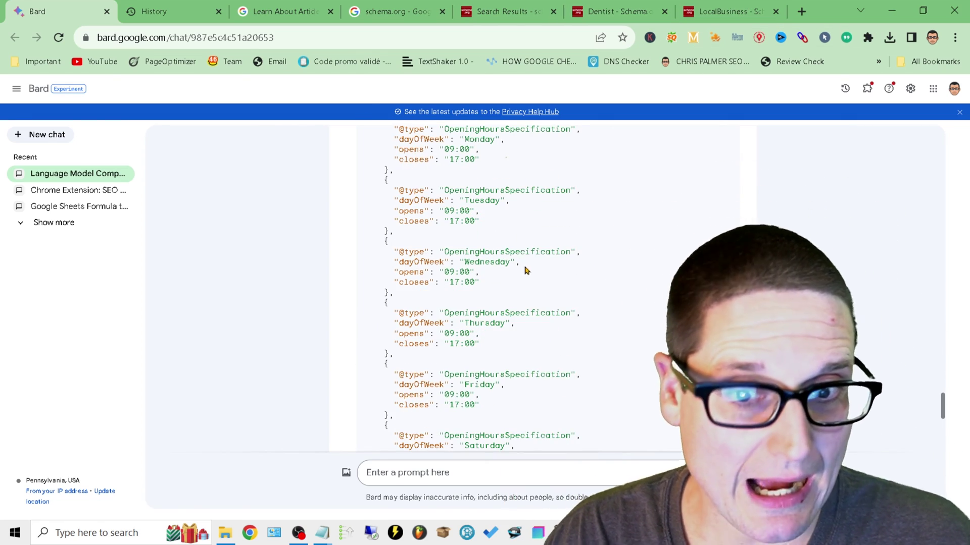
scroll(527, 271, "up", 5)
left_click_drag(419, 310, 369, 277)
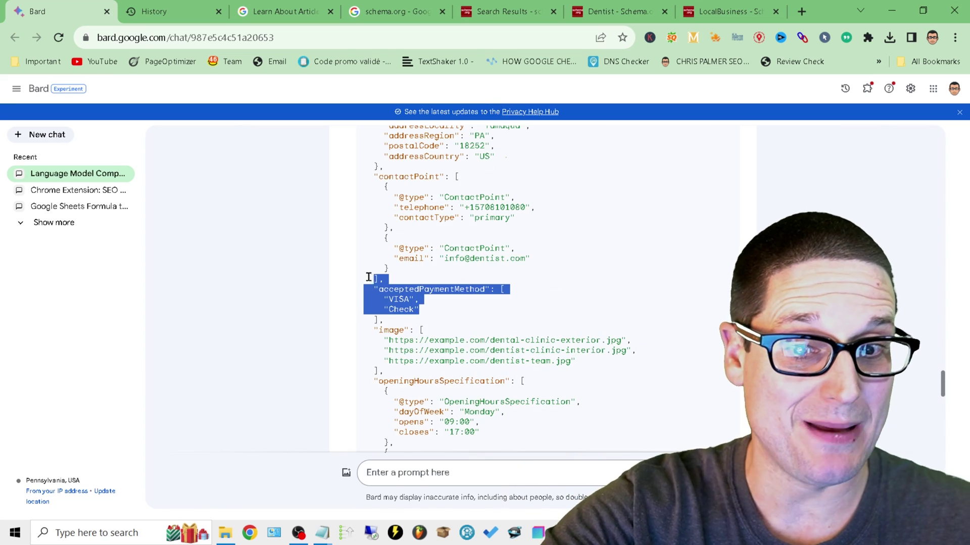
left_click(727, 11)
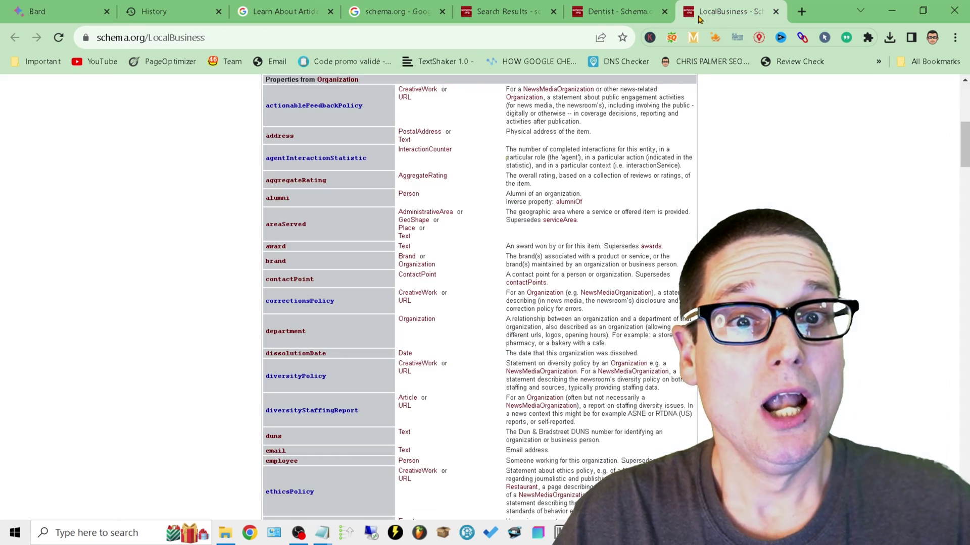
Locate and select globalLocationNumber in the LocalBusiness properties, then return to Bard's prompt box.
scroll(480, 303, "down", 3)
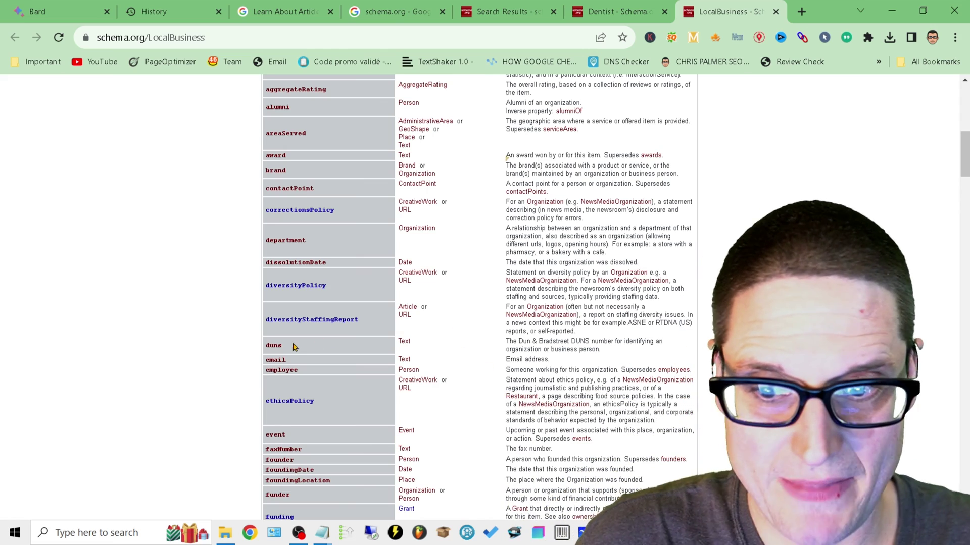
scroll(435, 449, "down", 3)
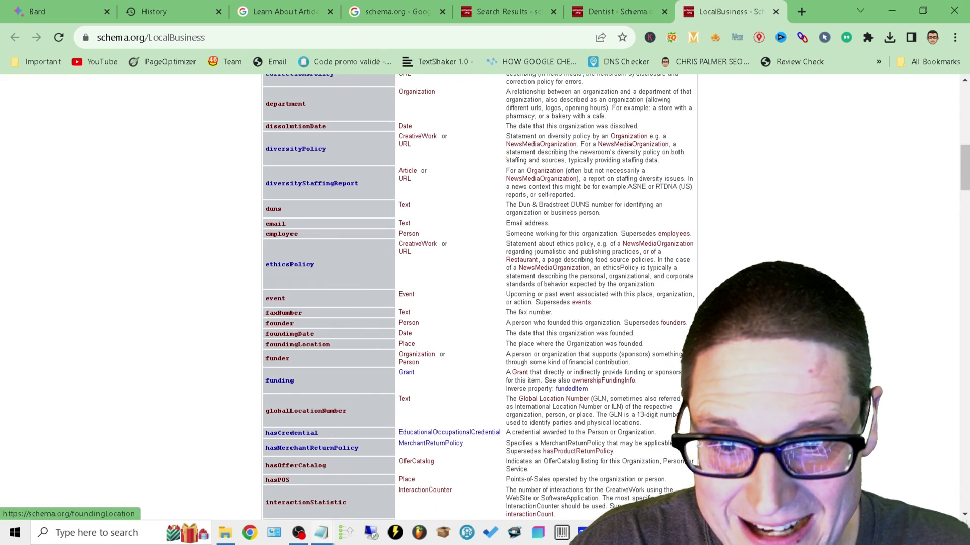
scroll(333, 384, "down", 2)
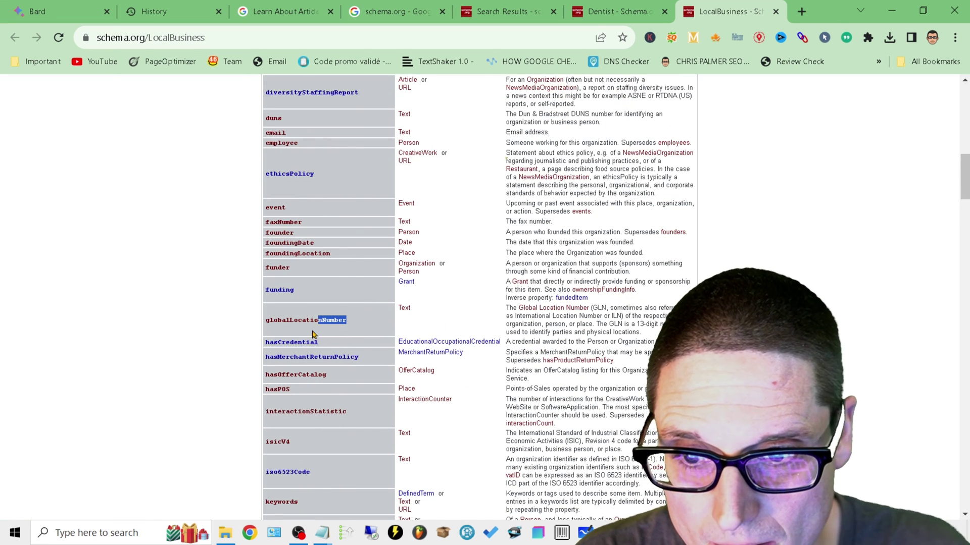
left_click_drag(313, 335, 264, 330)
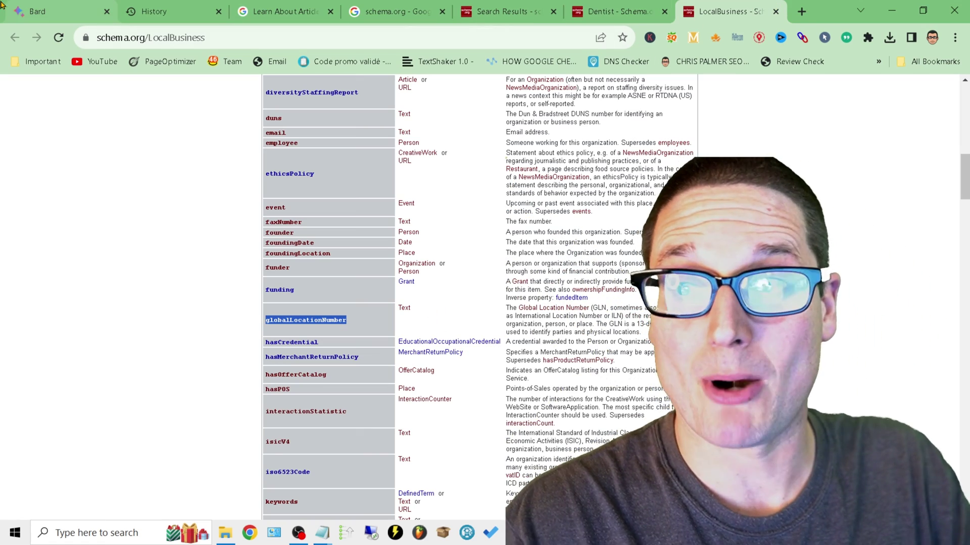
left_click(56, 11)
left_click(465, 480)
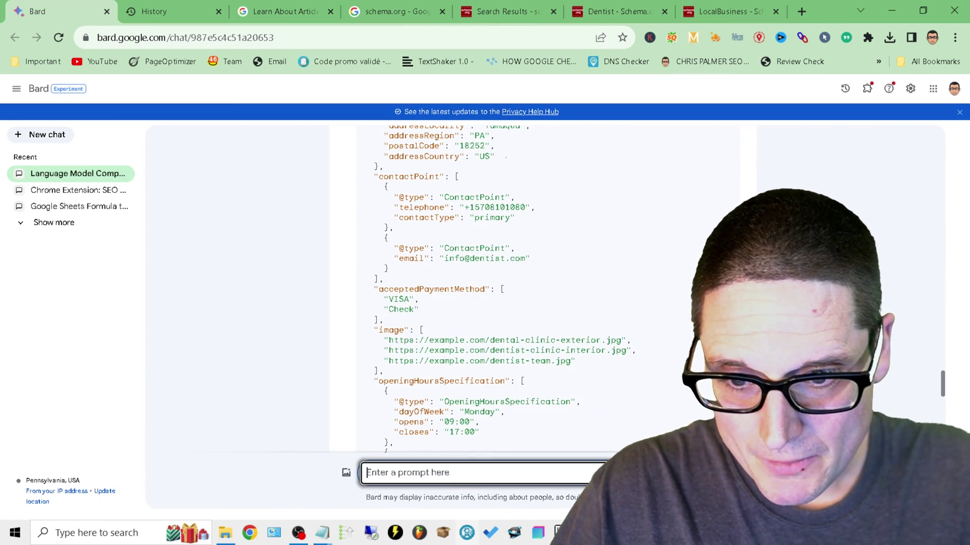
Ask Bard to rewrite the code with DUNS and the copied globalLocationNumber inside a script tag.
type("please rewrite a")
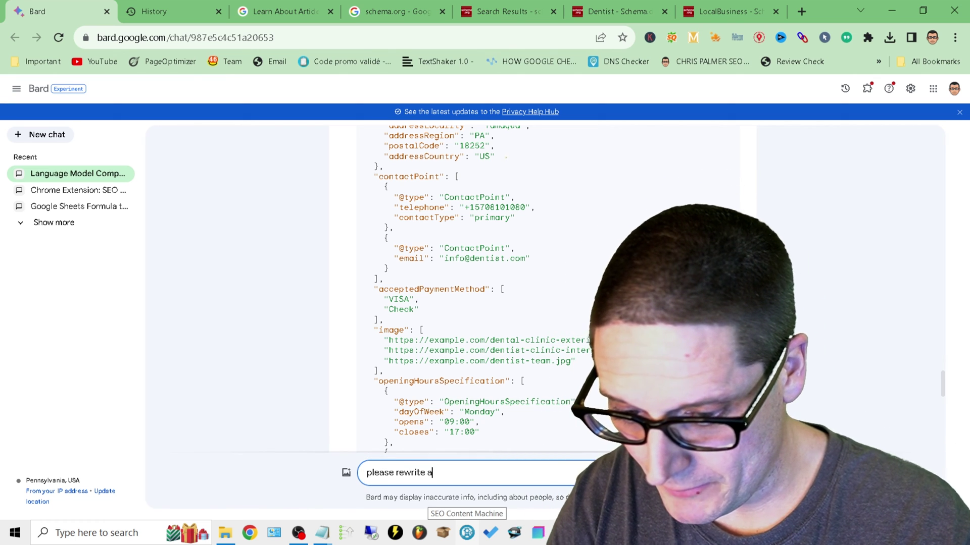
type("bove code to ")
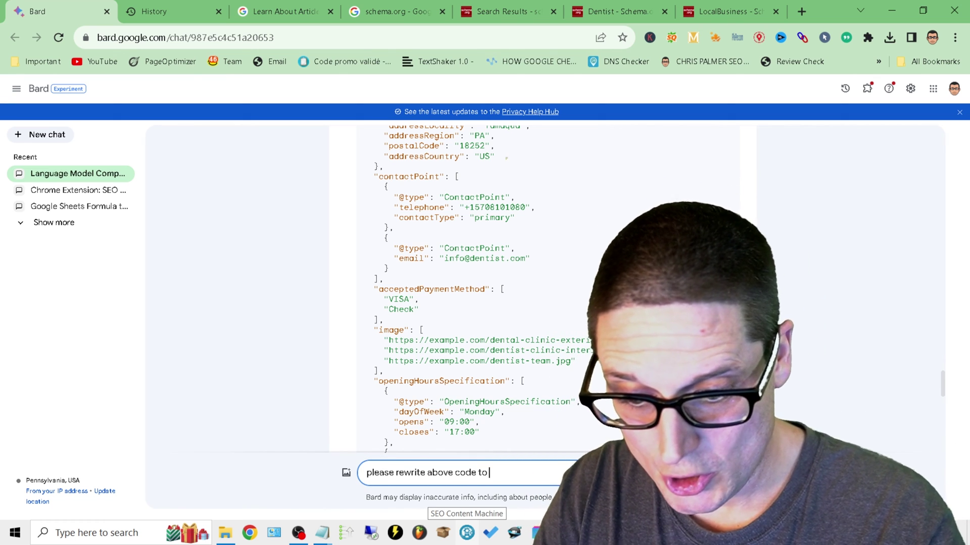
type("include dun and brandst")
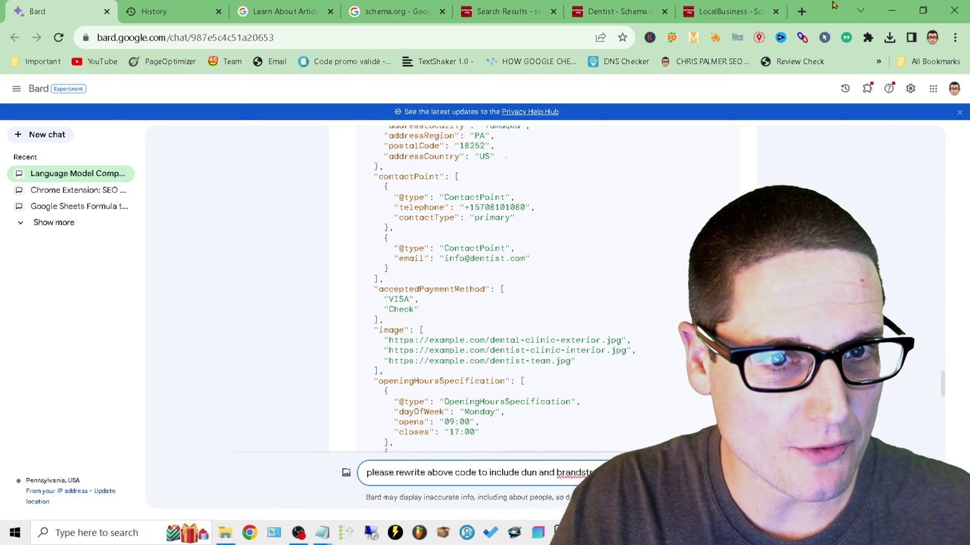
left_click(733, 5)
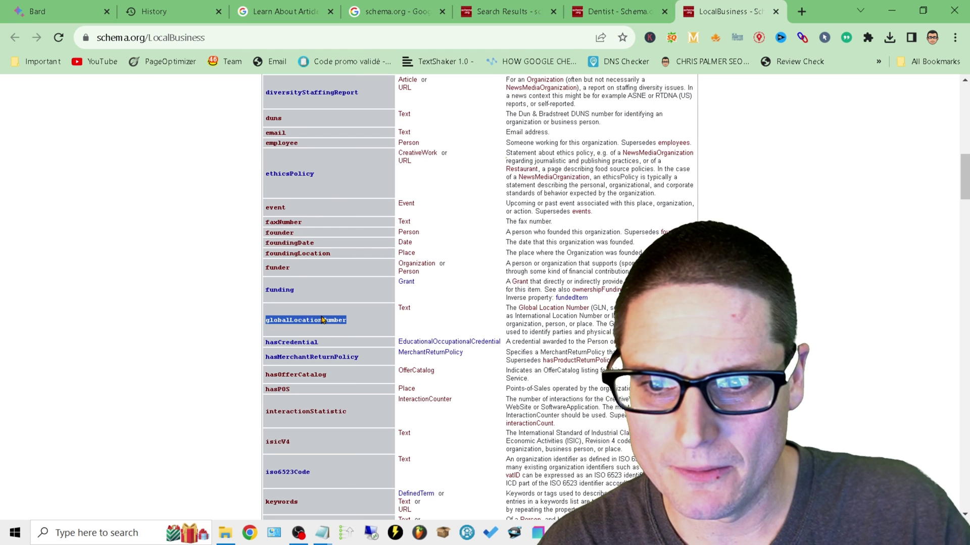
right_click(322, 320)
left_click(341, 329)
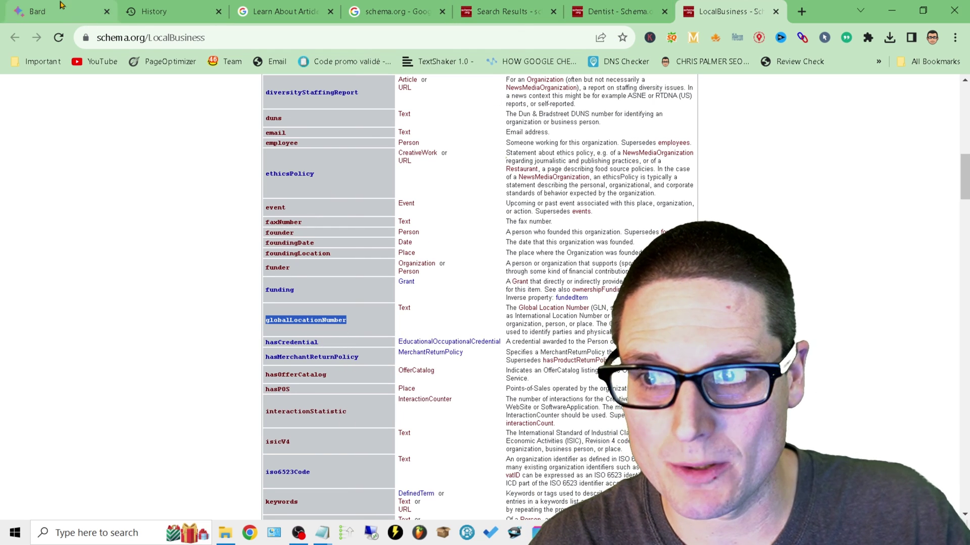
left_click(60, 5)
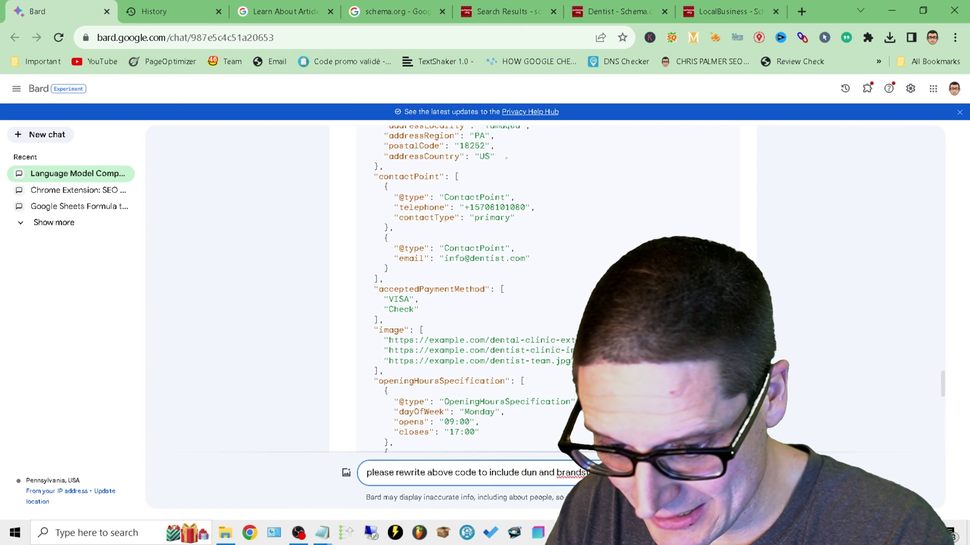
key("ctrl+v")
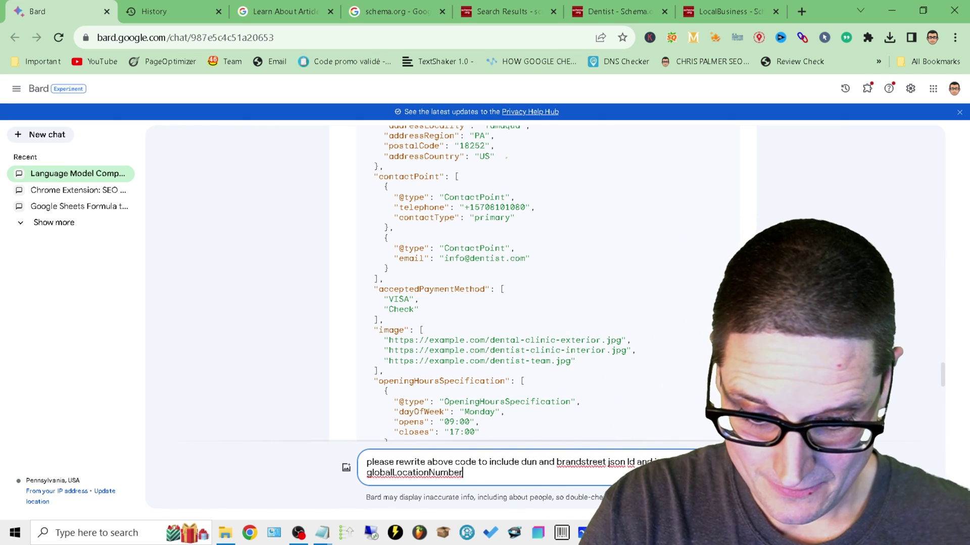
type("also wrape all code inside of s")
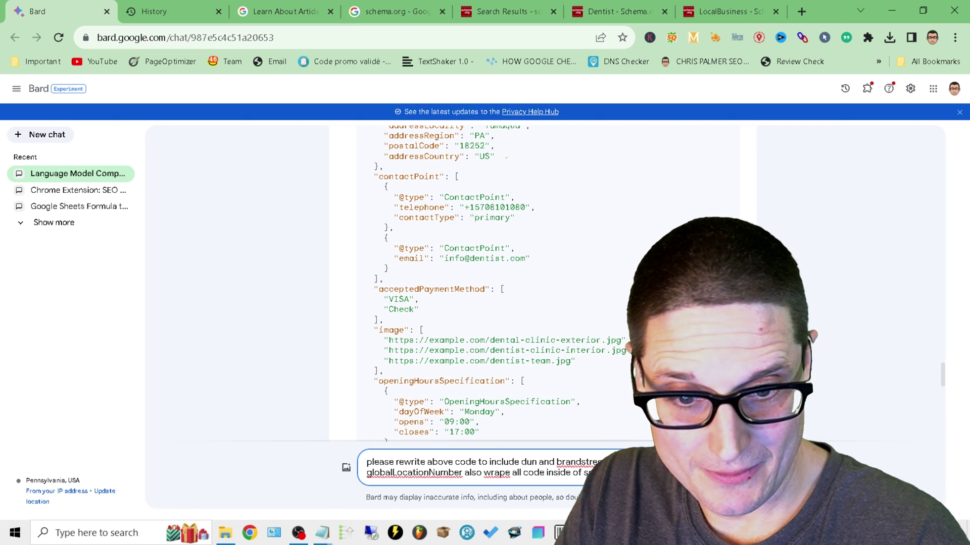
key("Return")
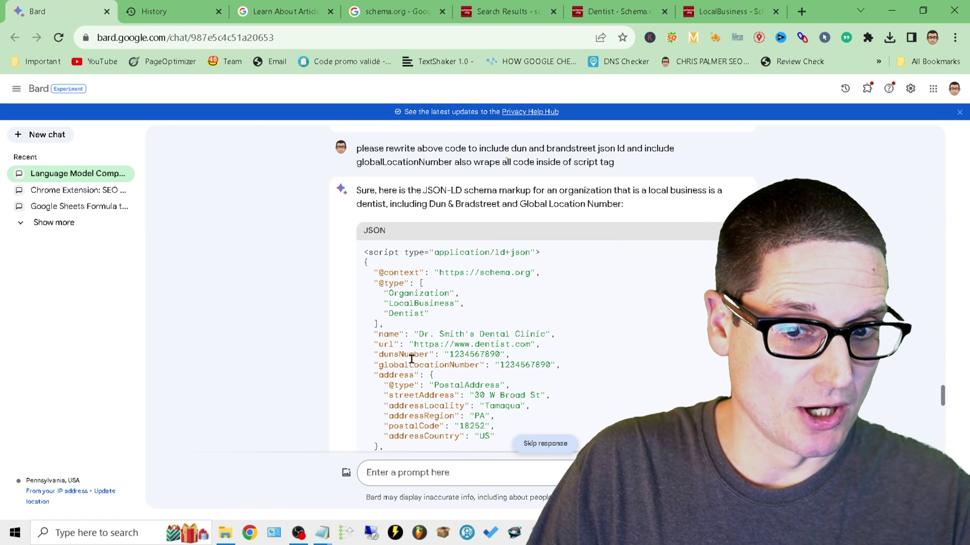
Scroll through Bard's updated JSON-LD reply, then return to the top of the LocalBusiness page.
scroll(479, 355, "down", 2)
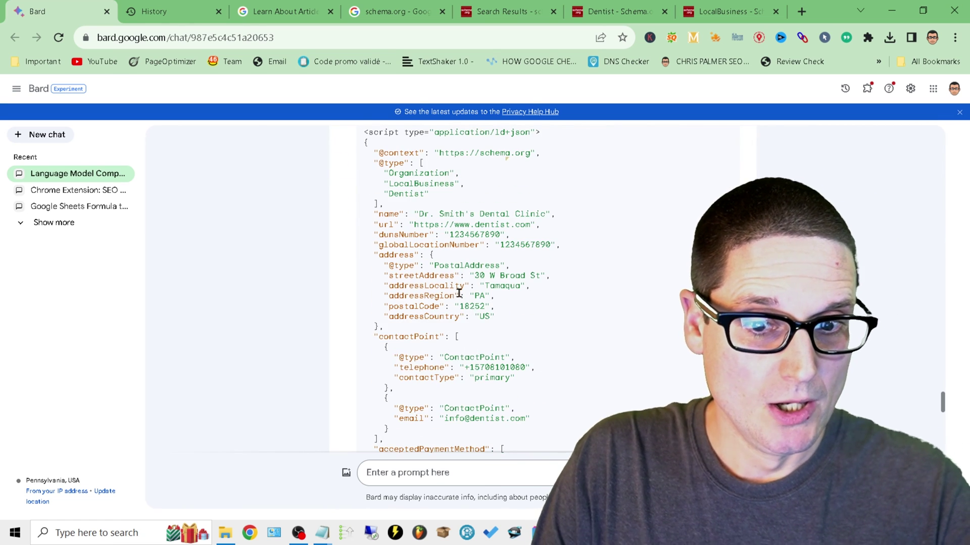
scroll(459, 293, "down", 3)
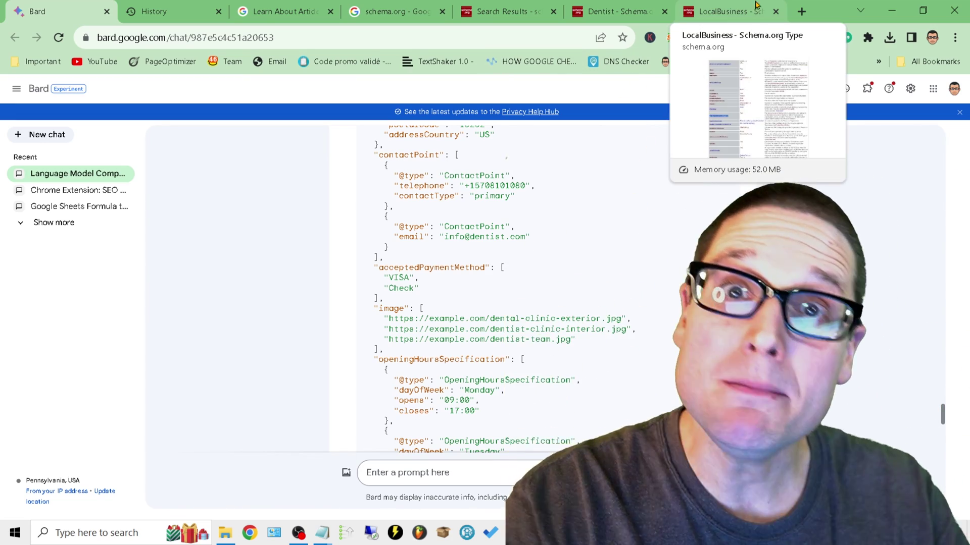
left_click(727, 11)
scroll(439, 150, "up", 20)
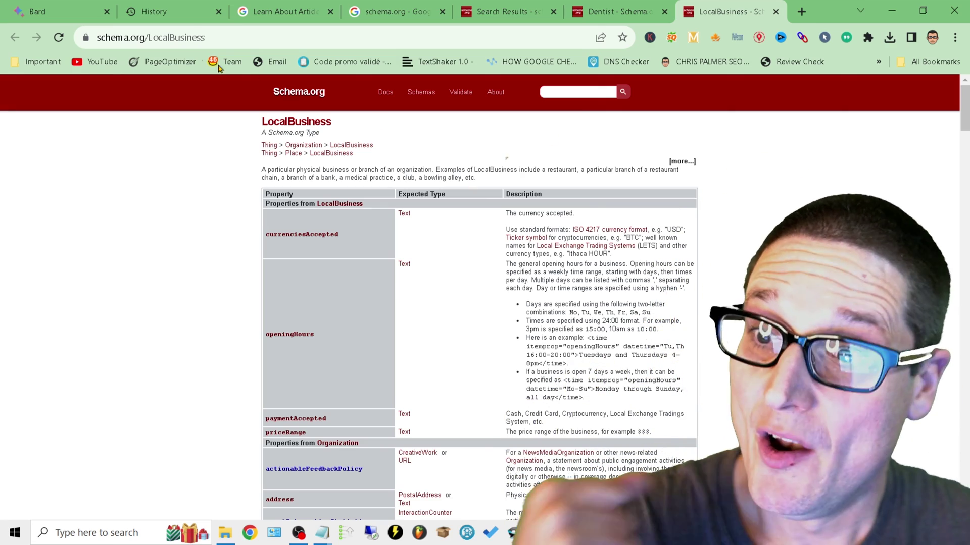
In Bard's rewrite reply, select the whole code block from </script> back to <script.
left_click(86, 12)
scroll(470, 350, "down", 8)
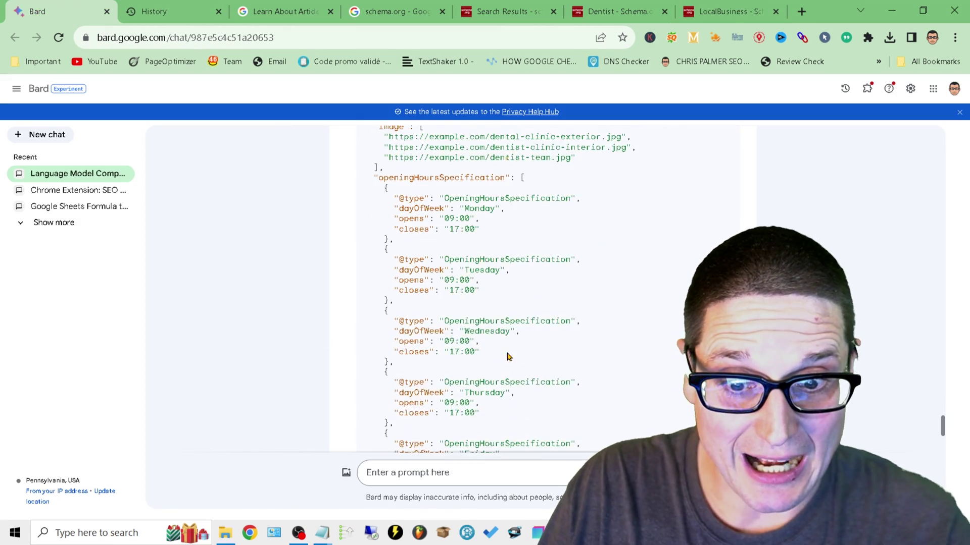
left_click_drag(413, 396, 350, 387)
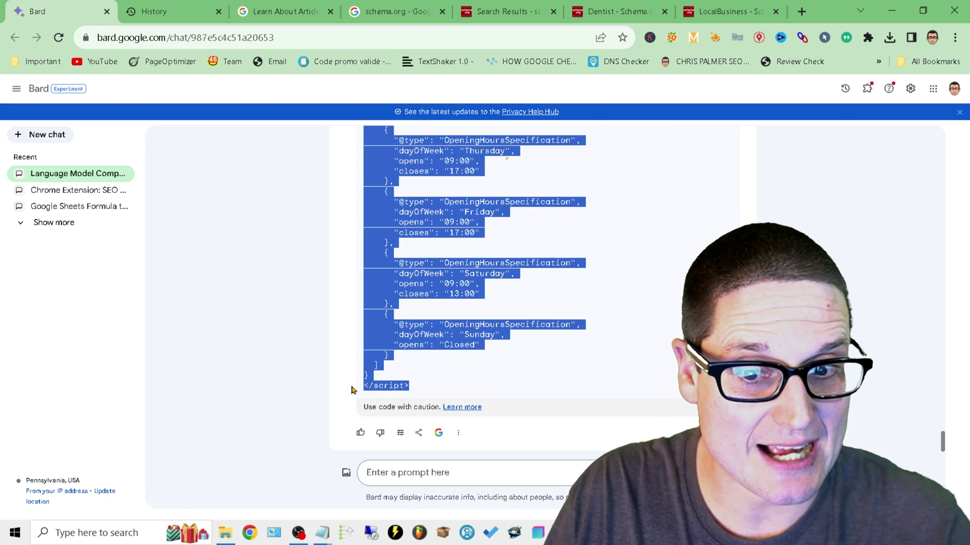
left_click(419, 394)
left_click_drag(409, 343, 359, 429)
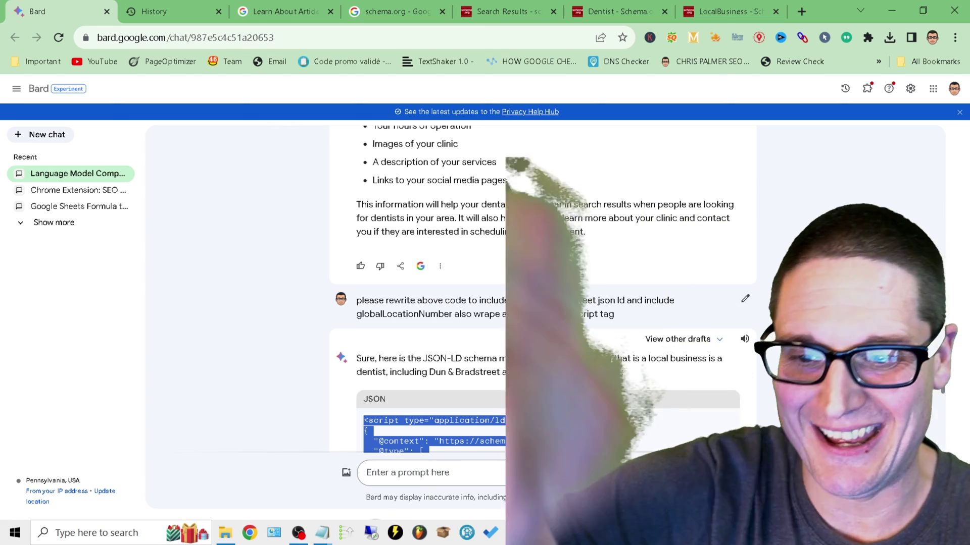
left_click(298, 533)
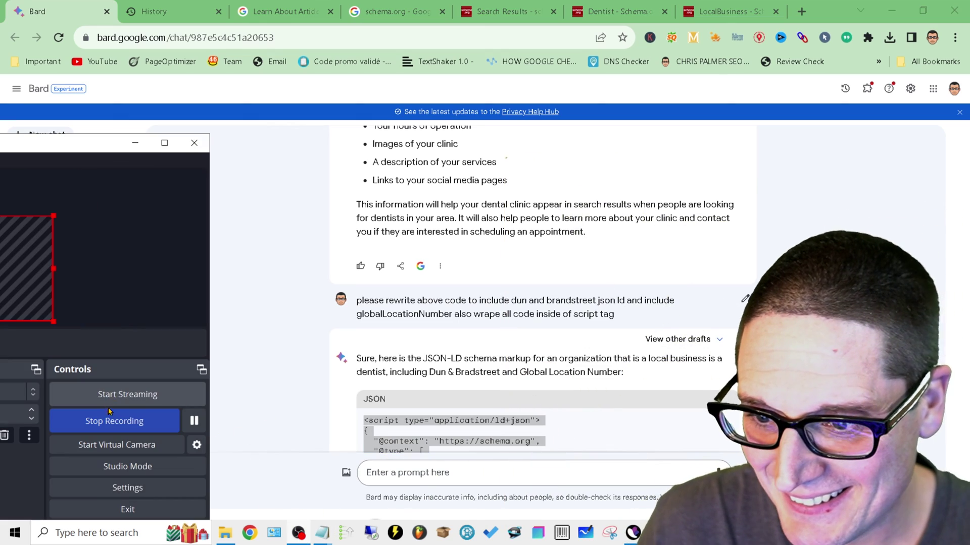